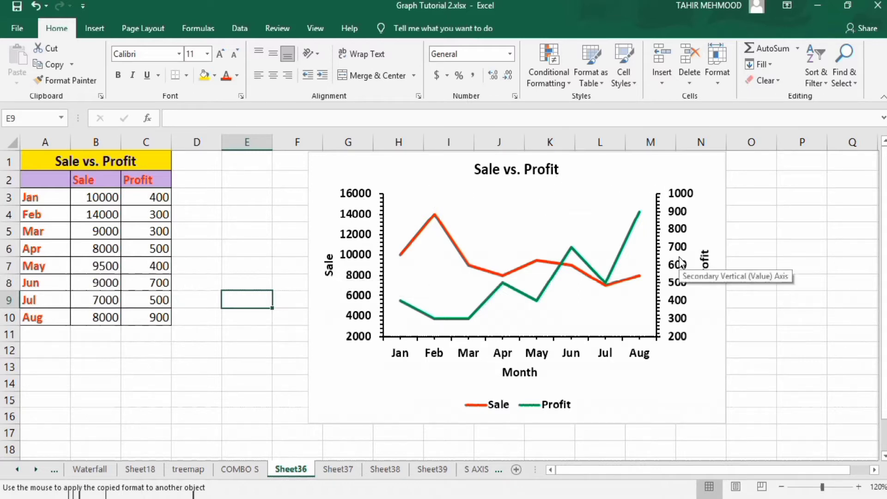
click(238, 214)
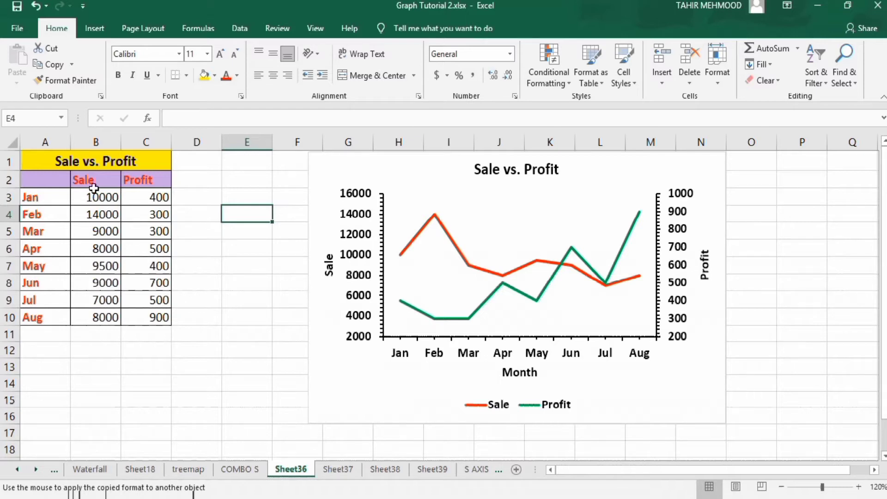
click(152, 198)
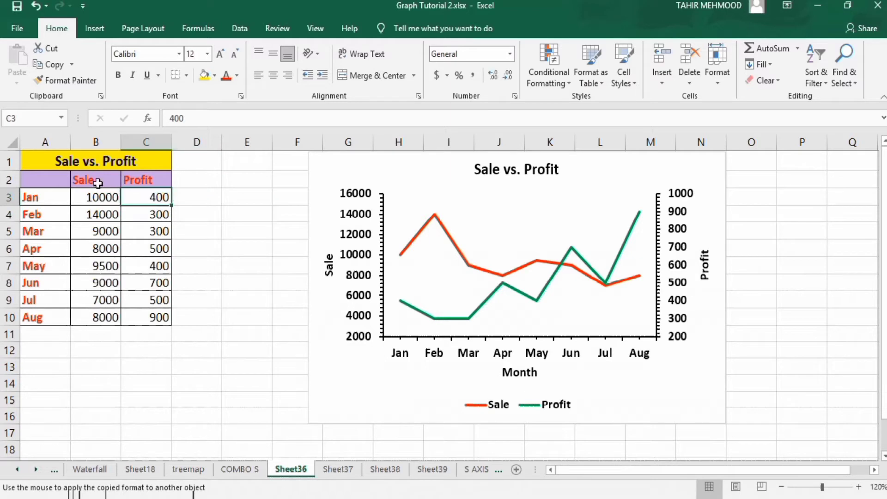
click(96, 199)
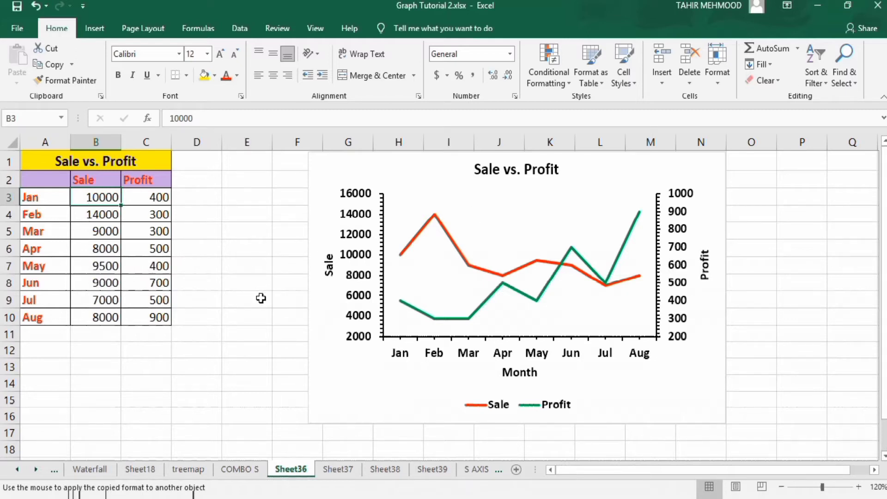
Step: Insert a line chart from the monthly Sale and Profit data in A2:C10 on Sheet36
click(161, 318)
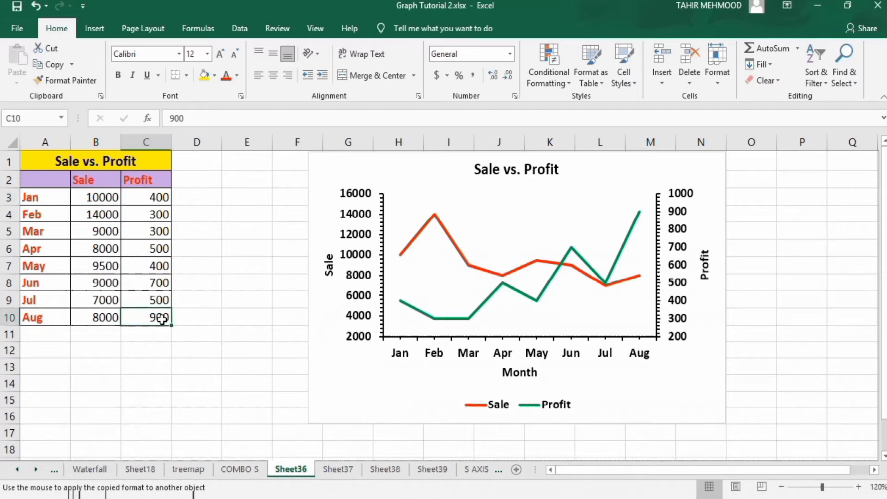
mouse_move(162, 319)
mouse_down()
mouse_move(76, 303)
mouse_move(47, 184)
mouse_up()
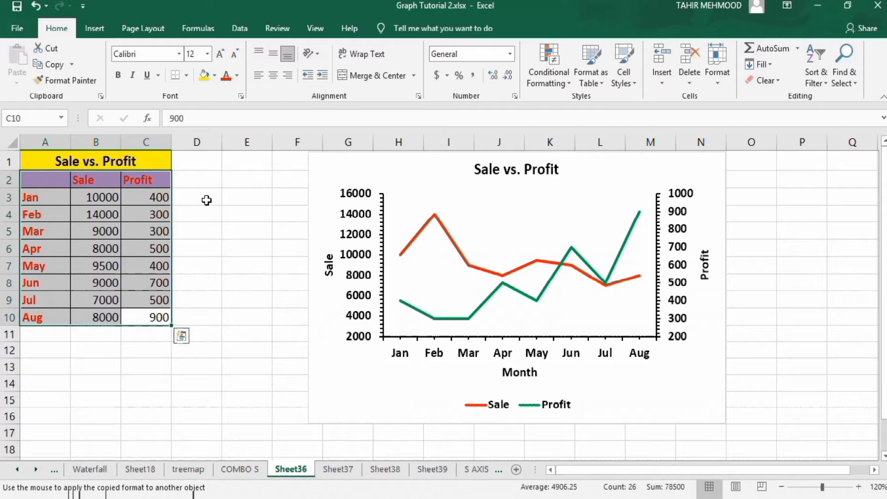
click(95, 28)
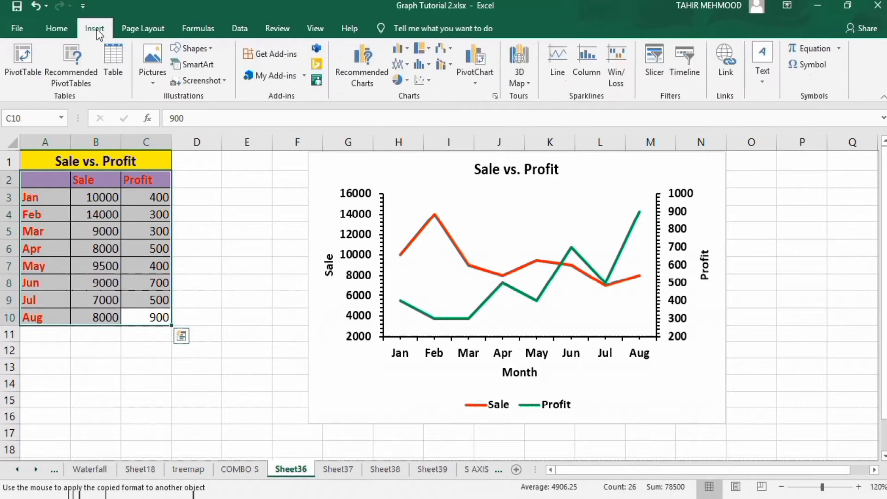
click(410, 66)
click(409, 107)
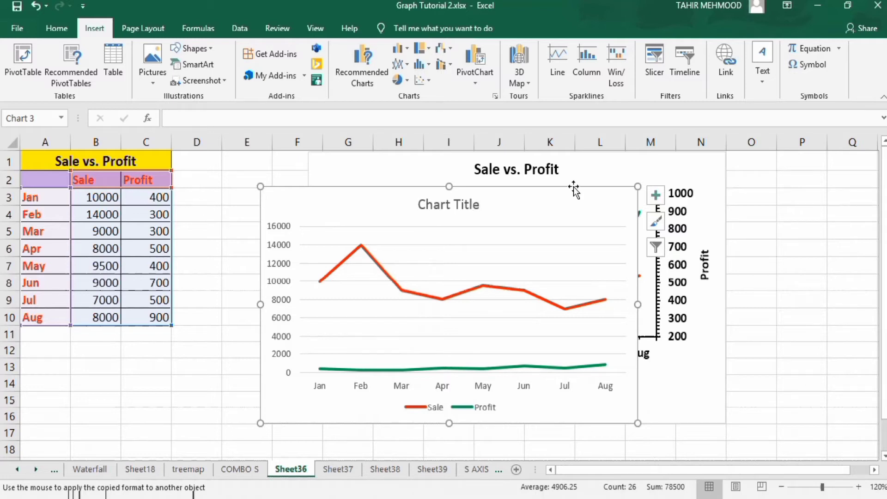
Step: Delete the newly inserted line chart that overlaps the finished Sale vs. Profit chart
click(279, 200)
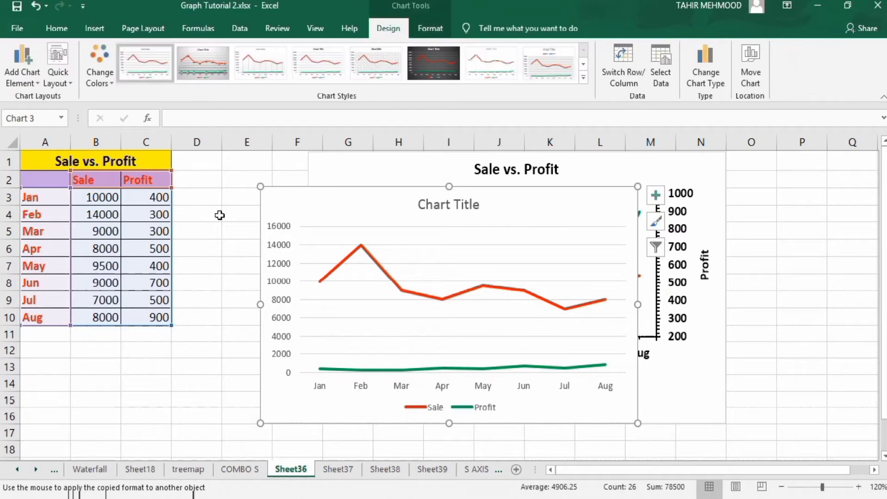
key(Delete)
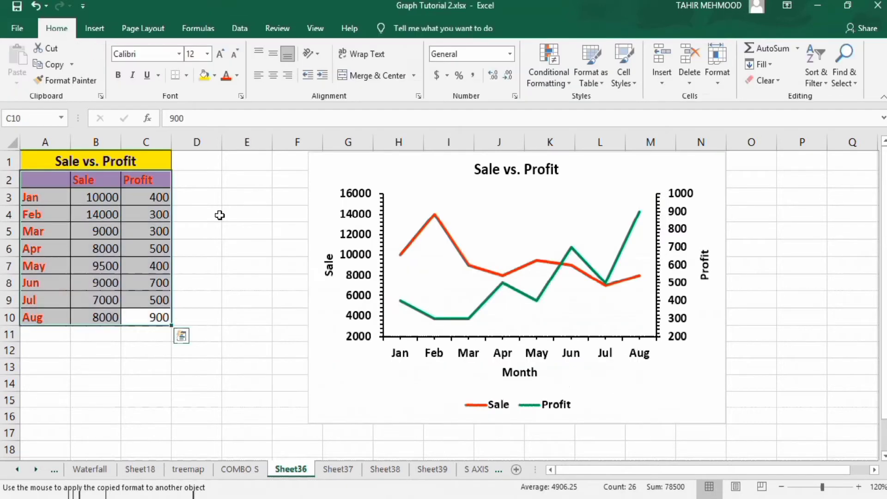
Step: On Sheet37, insert a clustered column and line combo chart with a secondary axis from the data in A2:C10
click(338, 470)
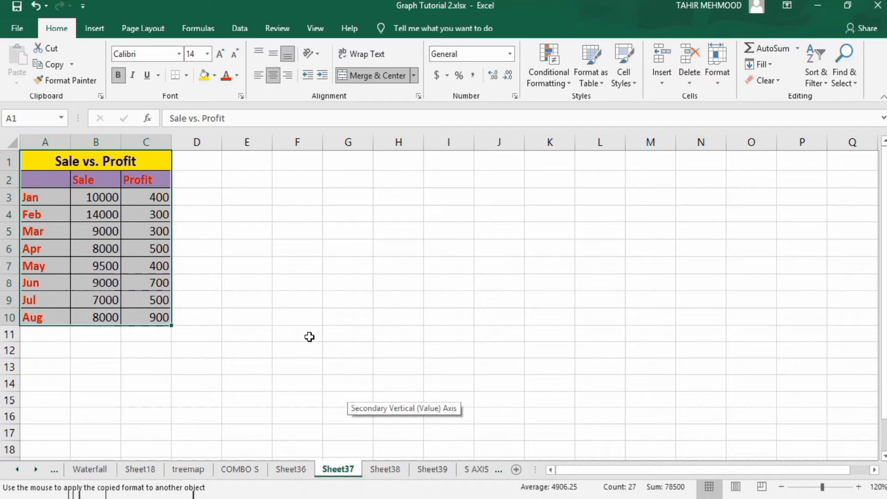
click(212, 363)
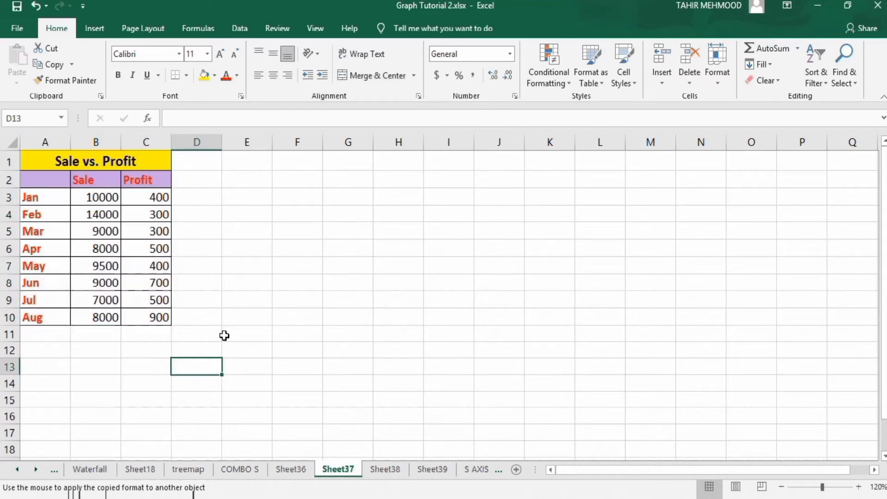
click(146, 350)
click(164, 319)
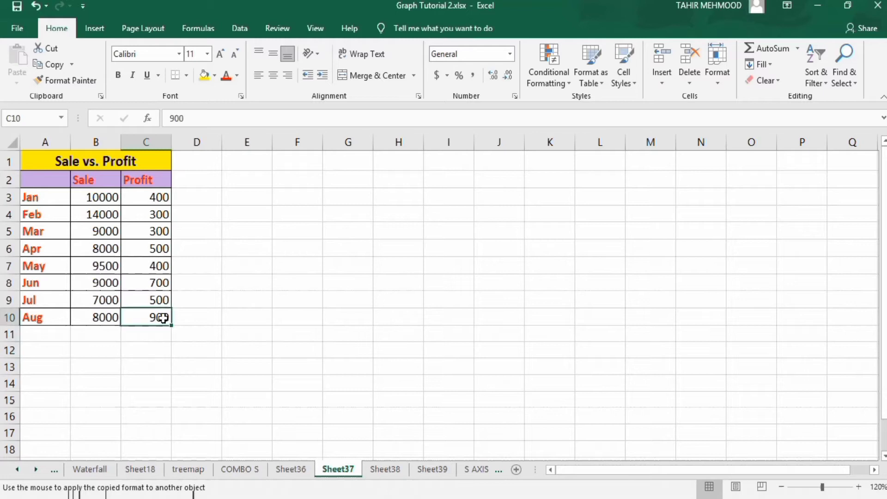
drag(162, 318, 69, 180)
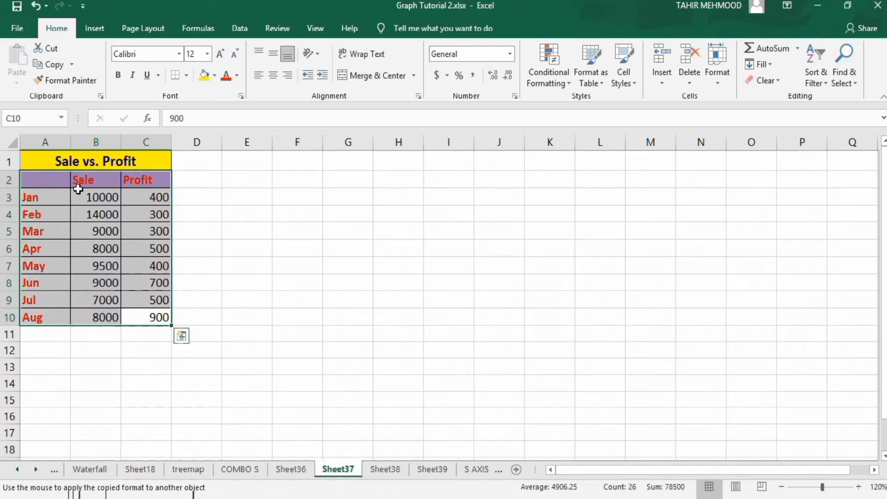
click(97, 31)
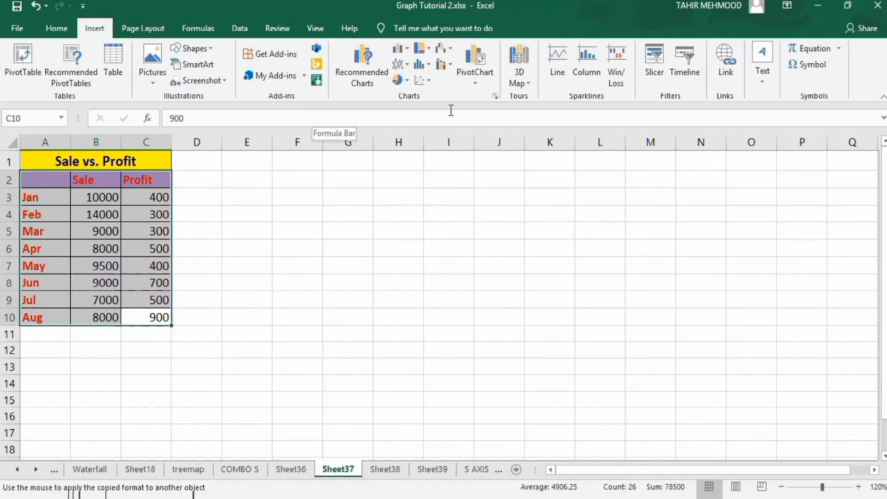
click(451, 64)
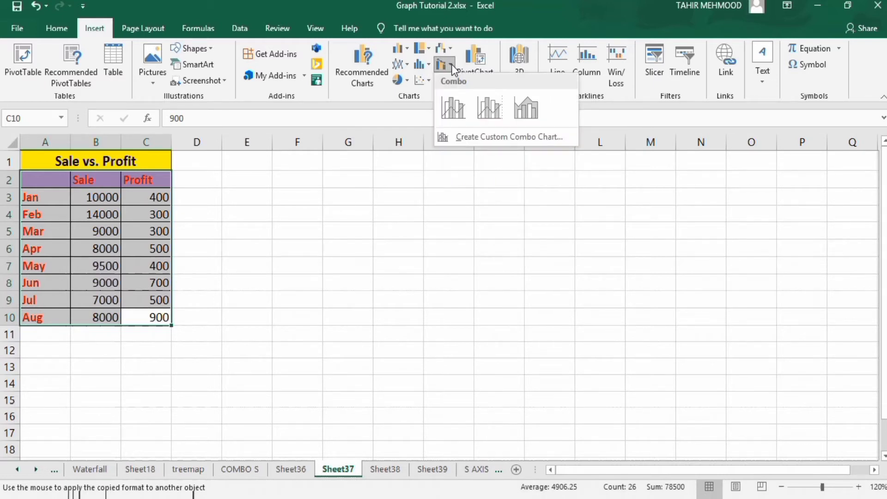
click(490, 109)
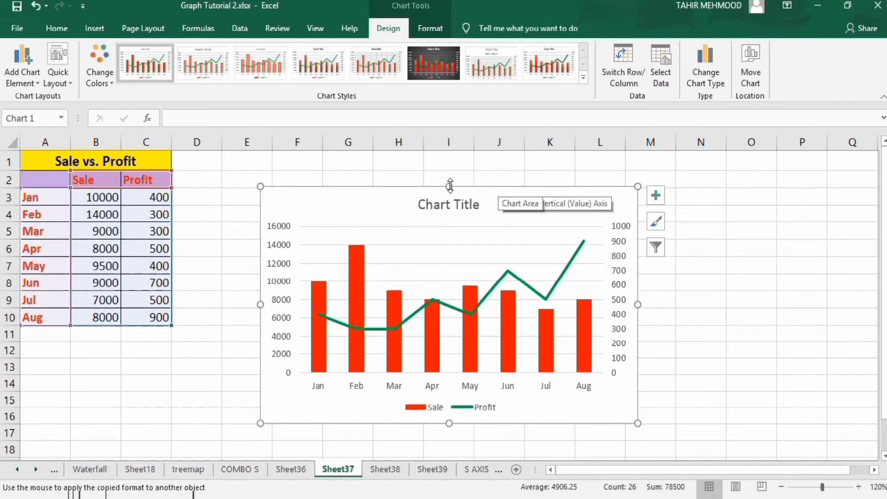
Step: Enlarge the combo chart upward, to the right and downward so it spans about rows 2 to 17 and columns E to M
drag(449, 186, 448, 171)
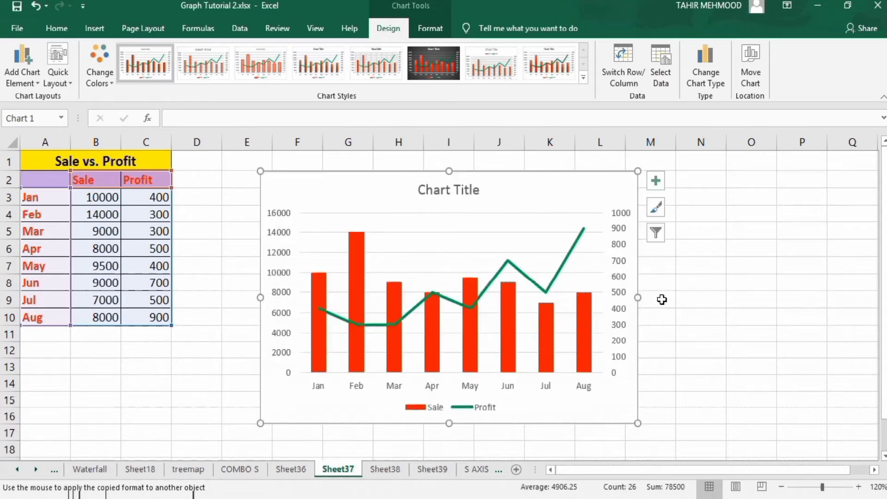
drag(639, 299, 673, 298)
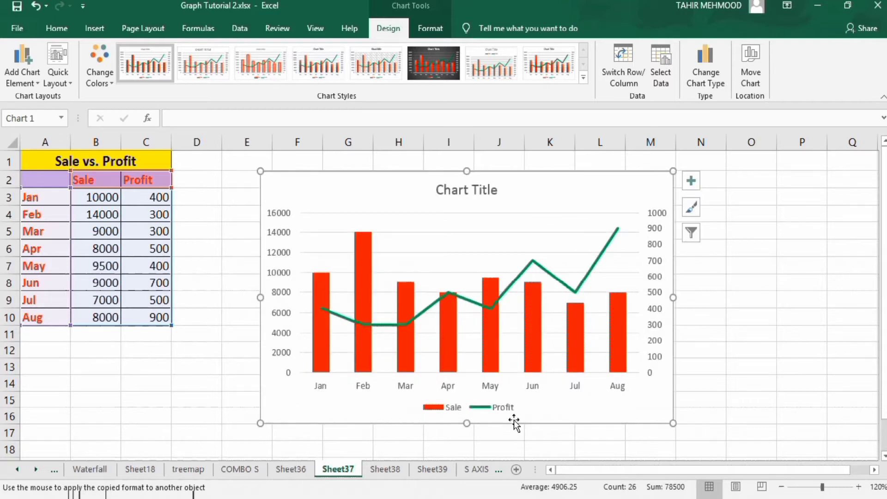
drag(467, 426, 467, 440)
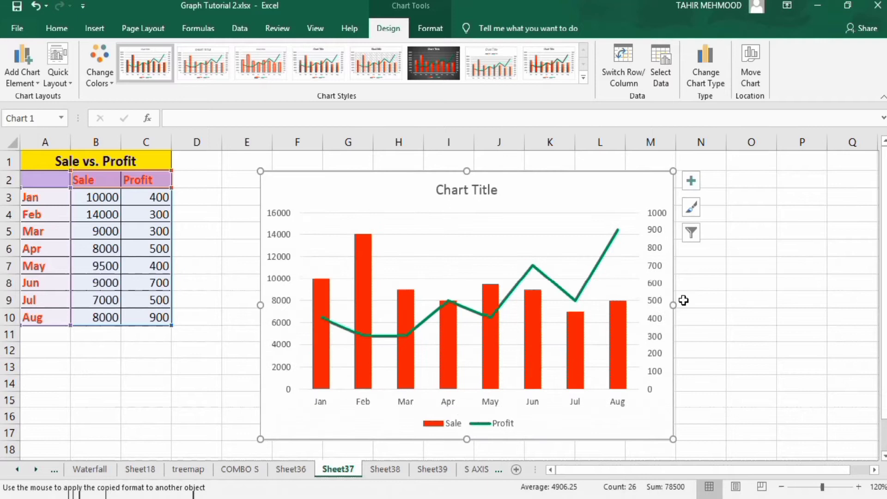
Step: Add axis titles to the combo chart and remove its gridlines
click(690, 178)
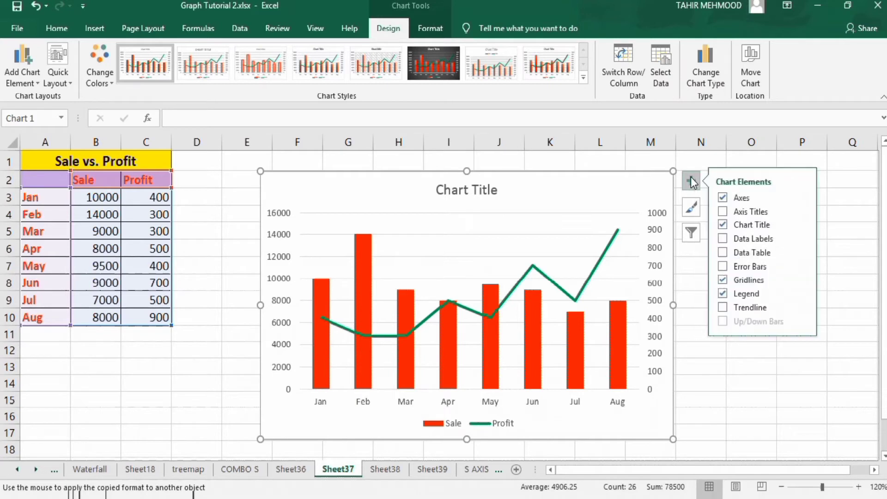
click(722, 211)
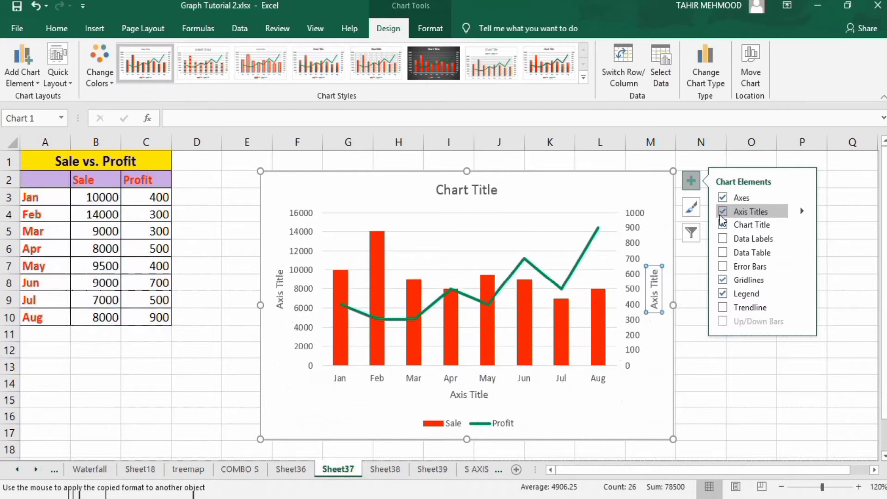
click(722, 280)
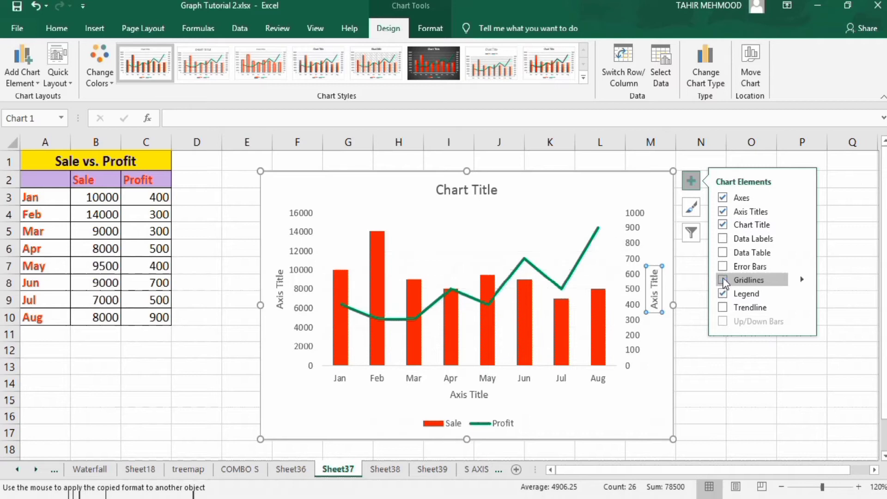
click(698, 400)
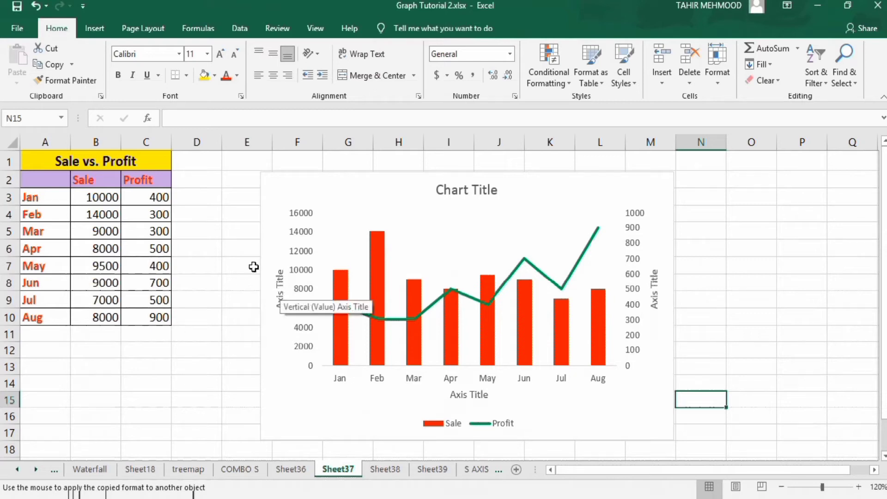
Step: Set the primary vertical axis title of the chart to "Sale"
click(280, 284)
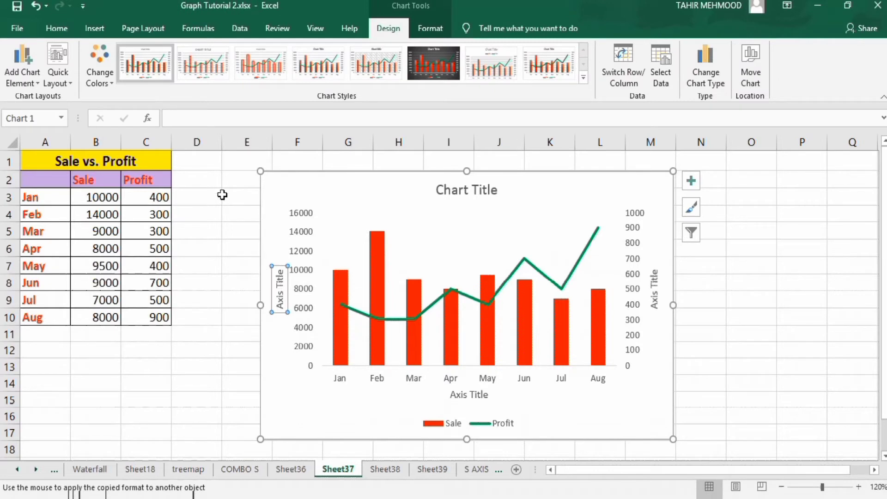
click(215, 115)
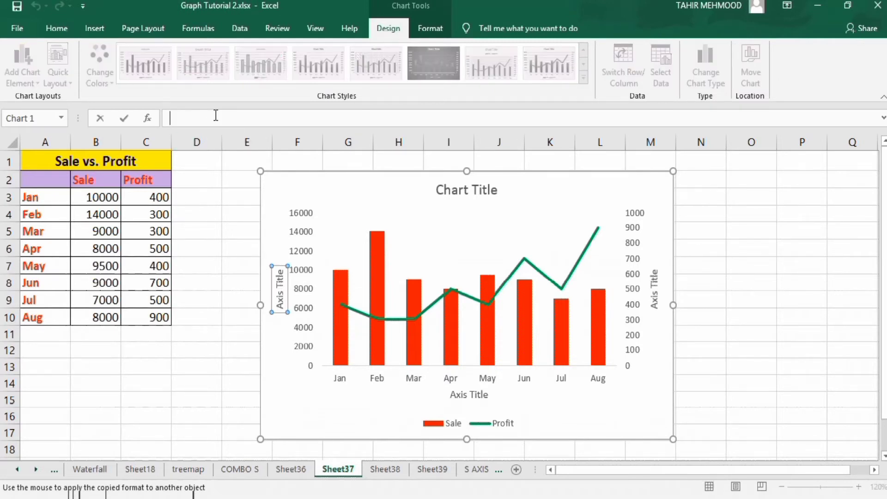
text(Sale)
key(Return)
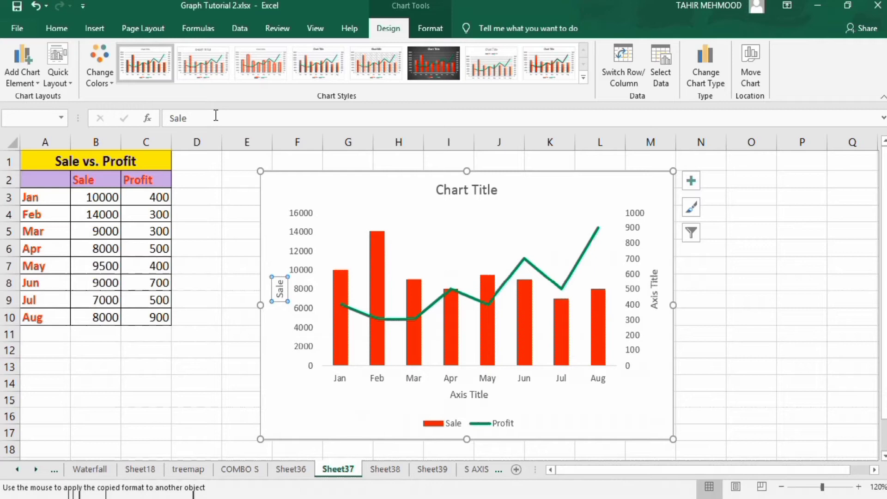
Step: Set the secondary vertical axis title of the chart to "Profit"
click(658, 295)
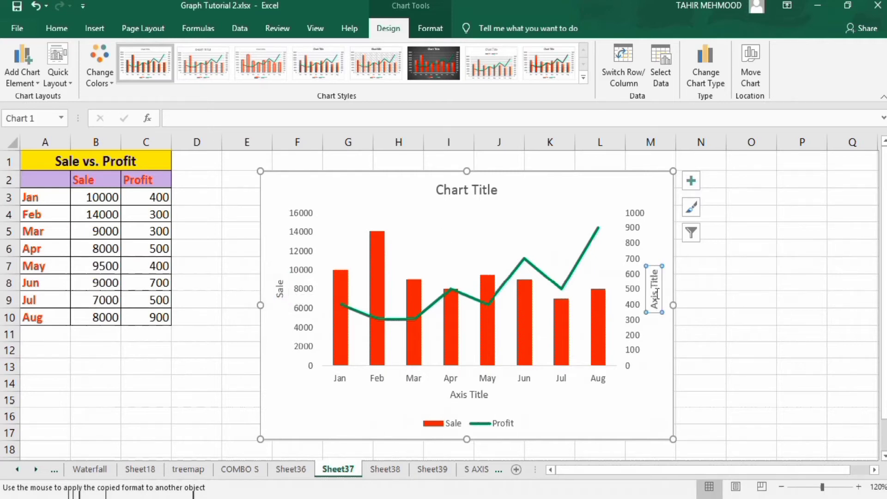
text(Profit)
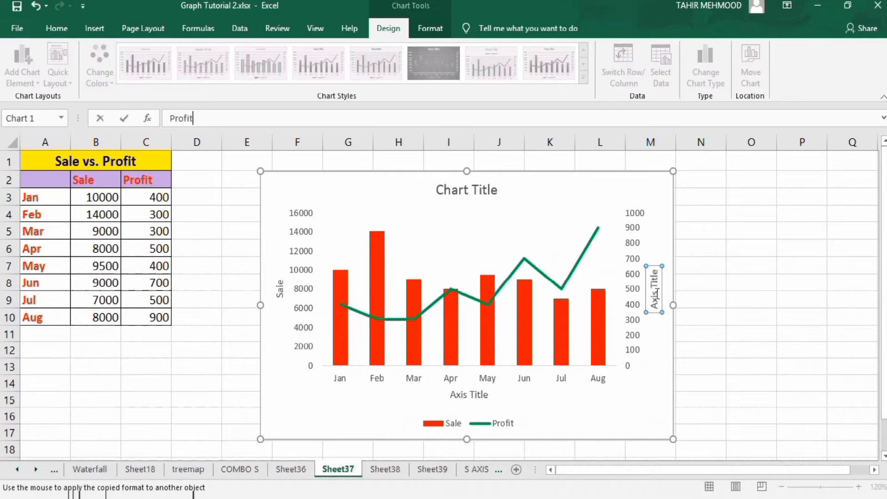
key(Return)
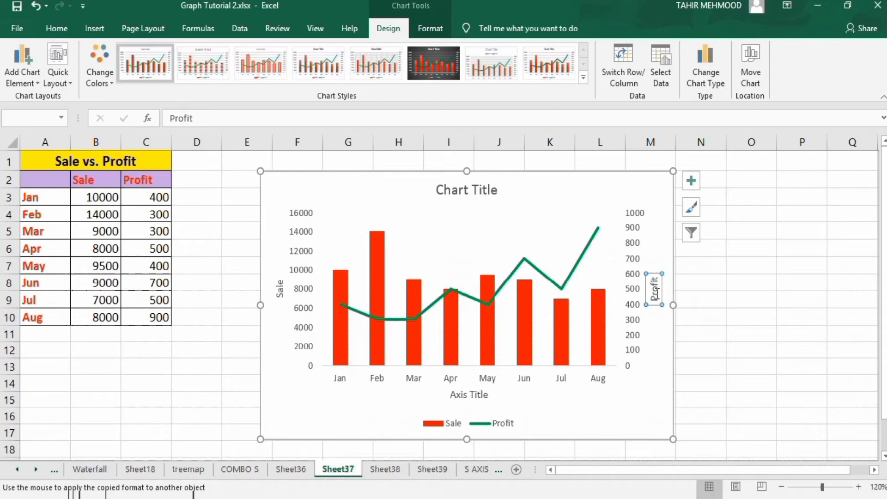
Step: Set the horizontal axis title of the chart to "Months"
click(480, 395)
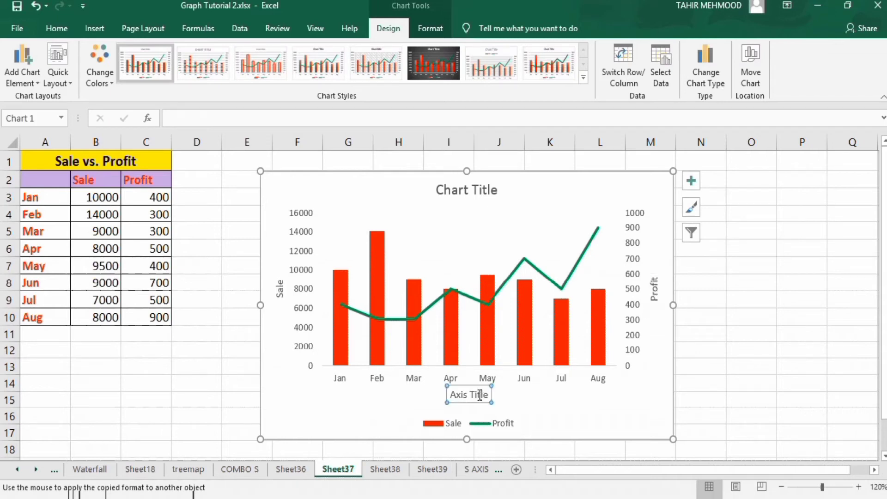
text(M)
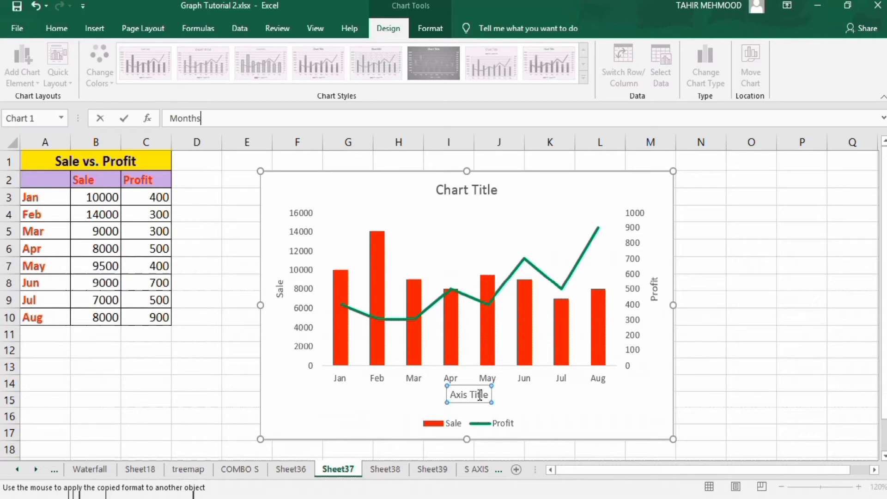
text(onths)
key(Return)
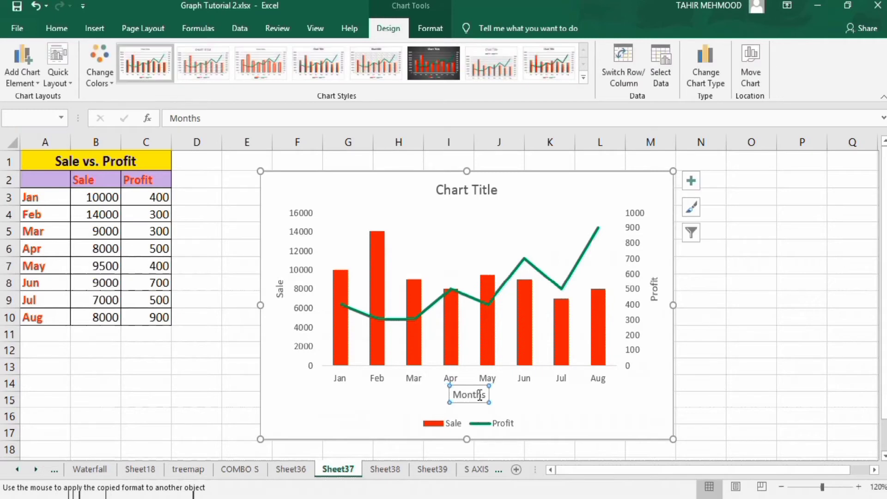
Step: Link the chart title to cell A1 of Sheet37 with the formula =Sheet37!$A$1
click(476, 190)
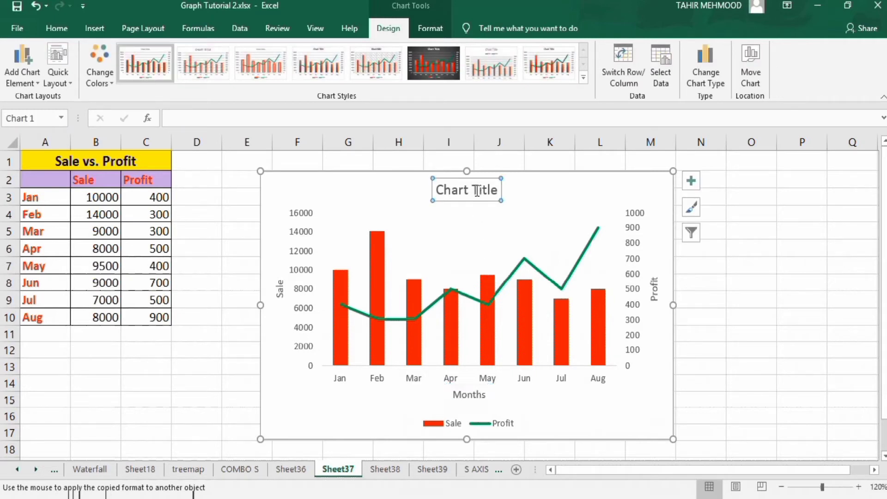
click(202, 118)
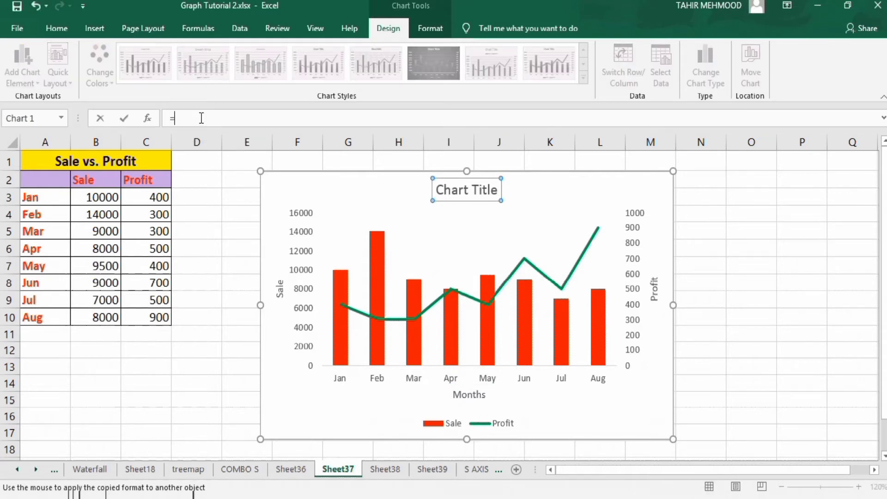
text(=)
click(116, 162)
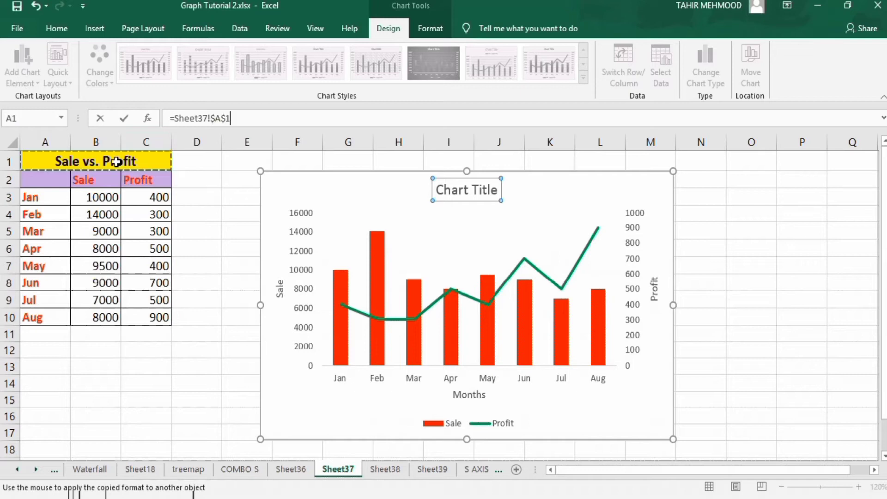
key(Return)
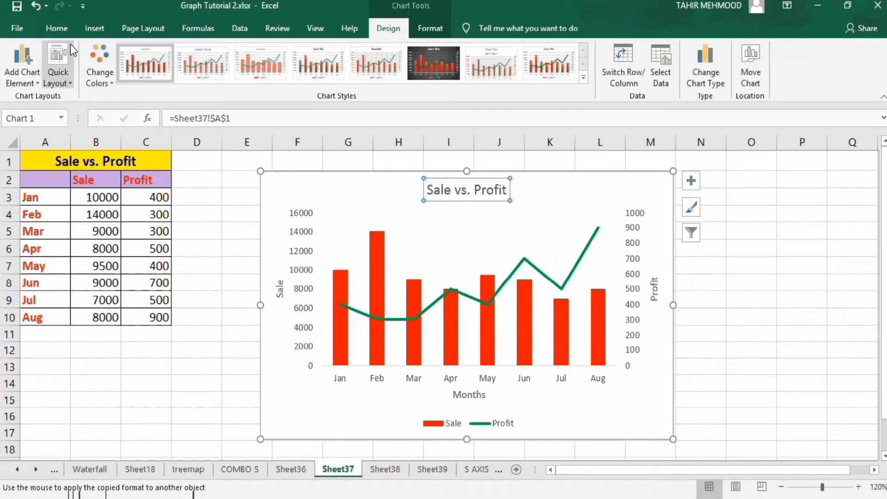
Step: Format the chart title in black, bold, with font size 18
click(56, 28)
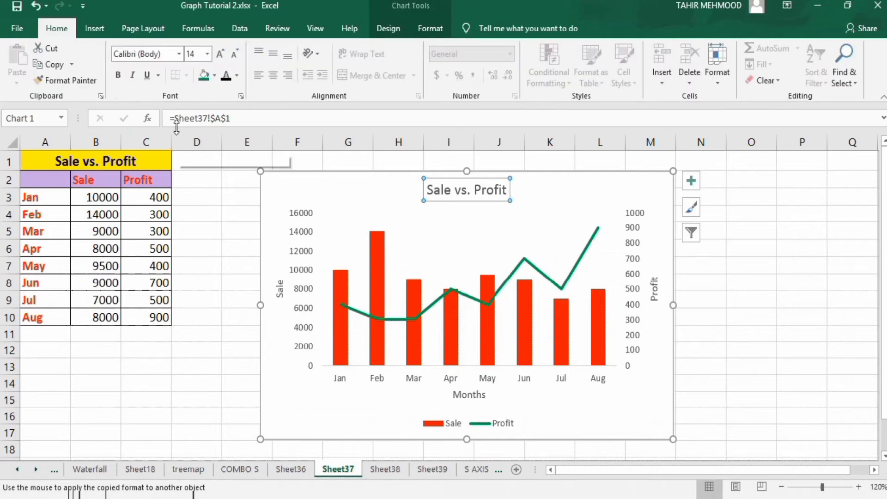
click(237, 75)
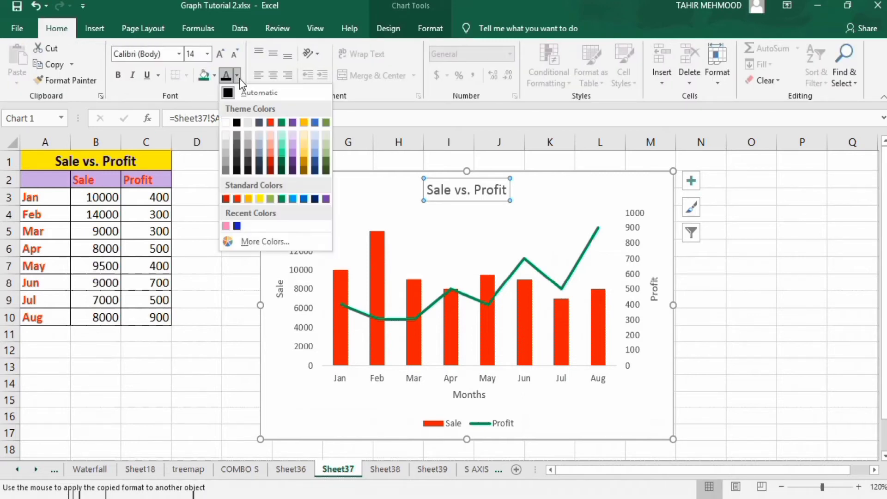
click(238, 121)
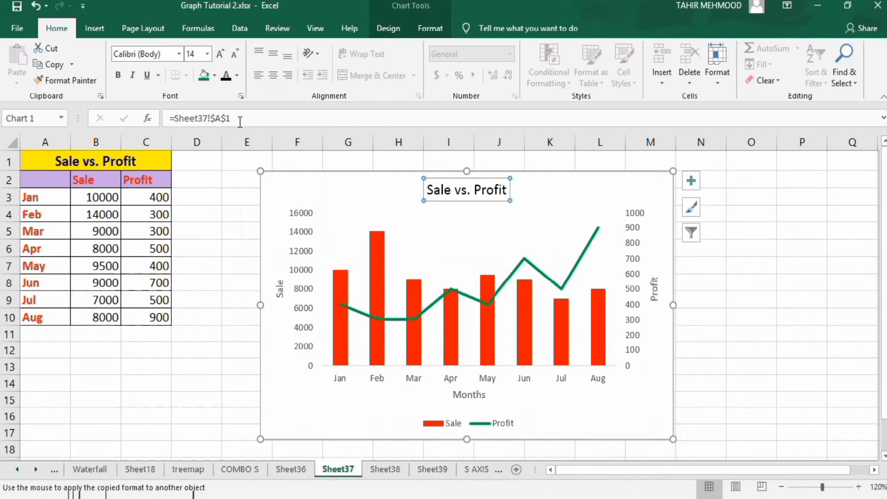
click(118, 75)
click(208, 55)
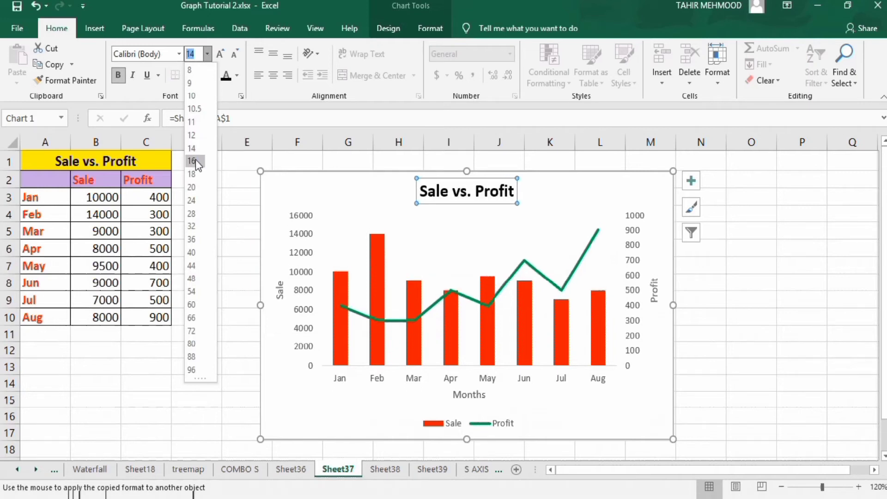
click(196, 174)
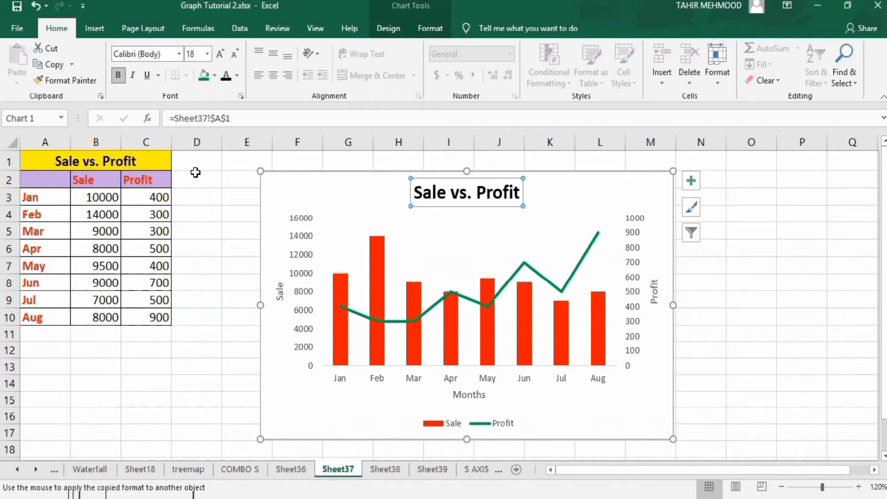
Step: Format the "Sale" axis title in black, bold, size 12, and pick up its formatting with Format Painter
click(279, 298)
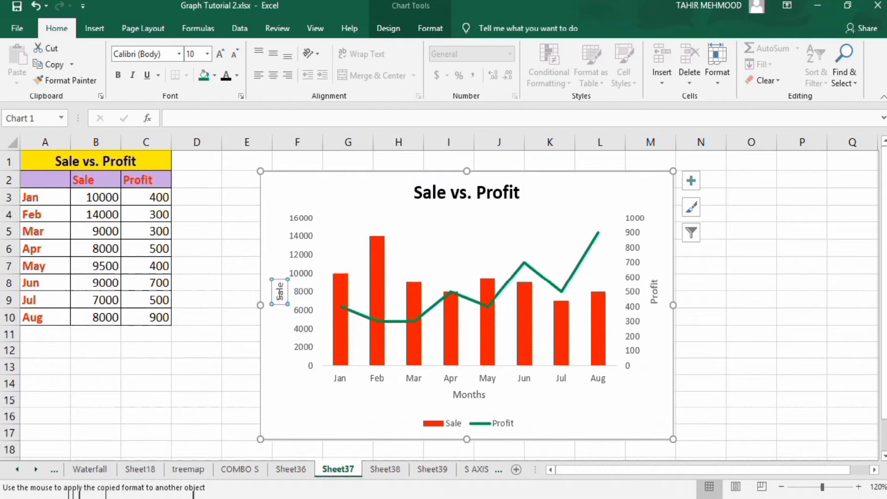
click(237, 75)
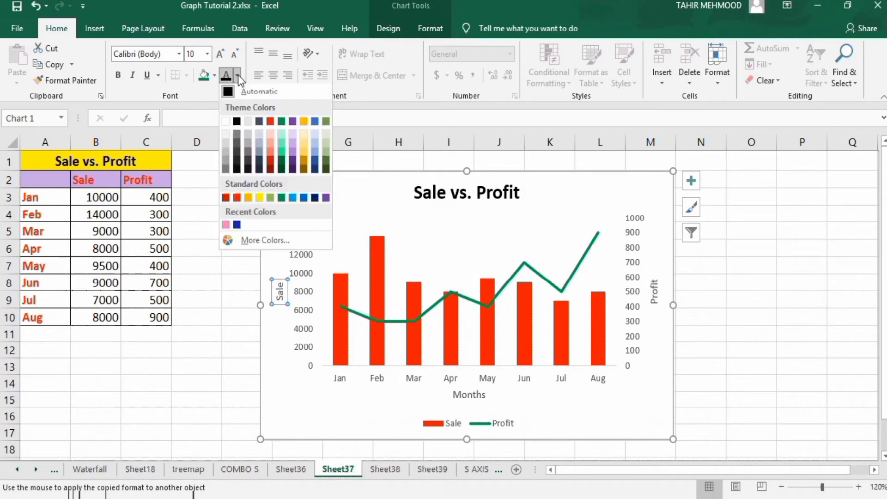
click(237, 122)
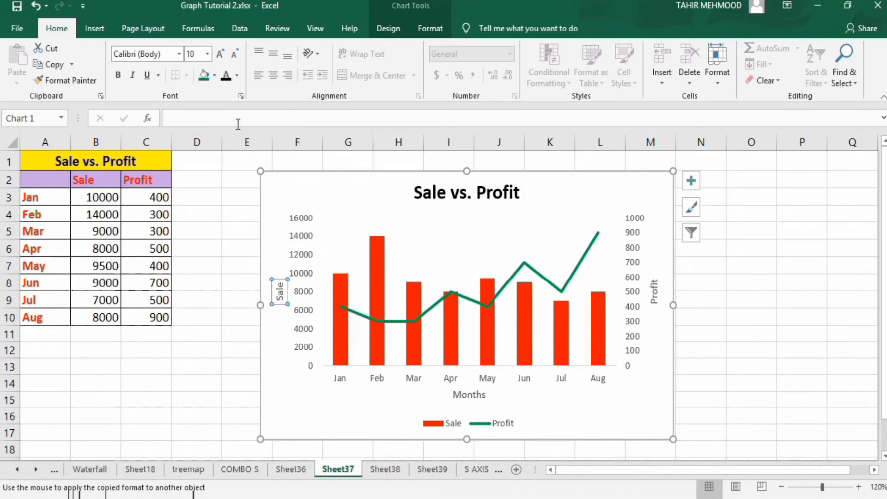
click(118, 78)
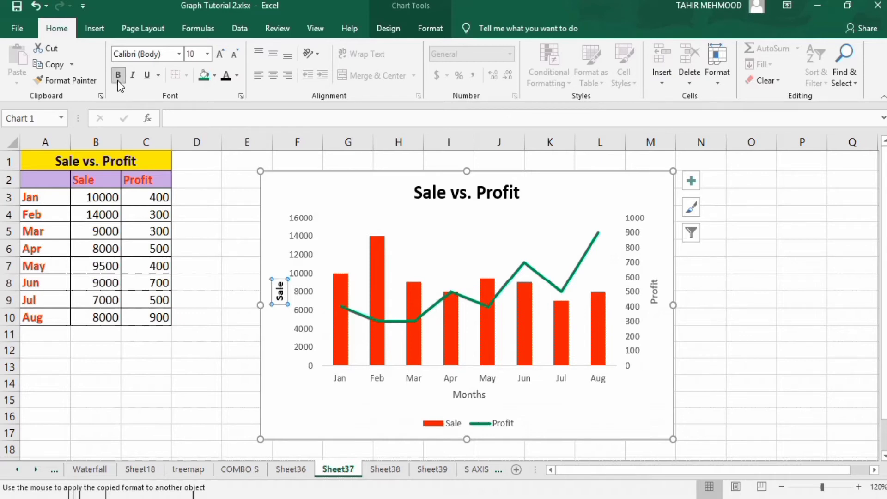
click(207, 53)
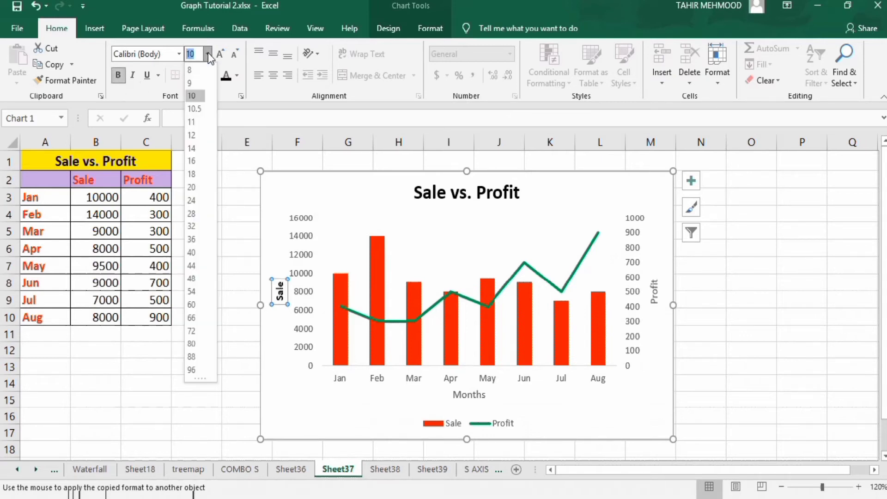
click(194, 134)
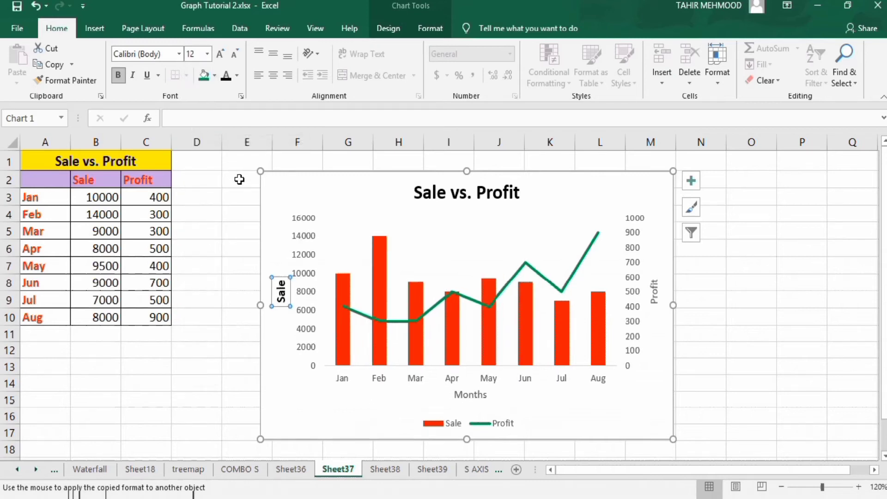
click(75, 78)
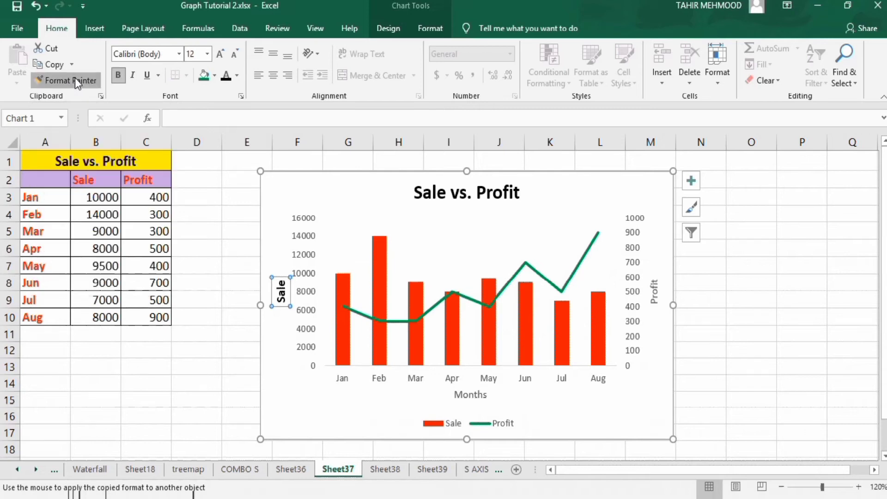
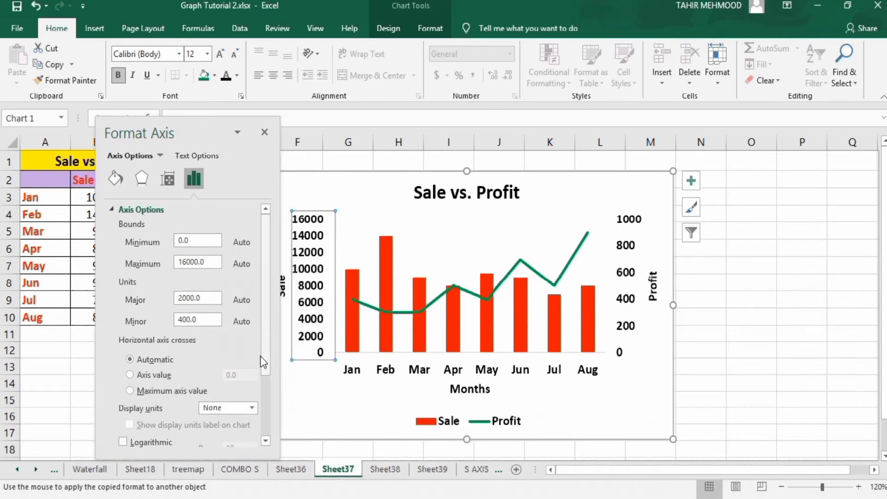
Step: Set the primary vertical axis minimum bound to 2000 and its major and minor tick marks to Outside
click(180, 244)
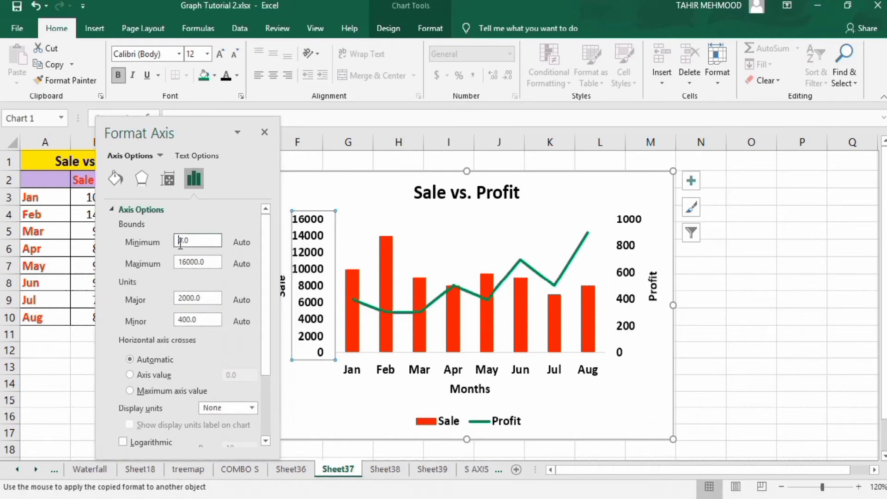
text(200)
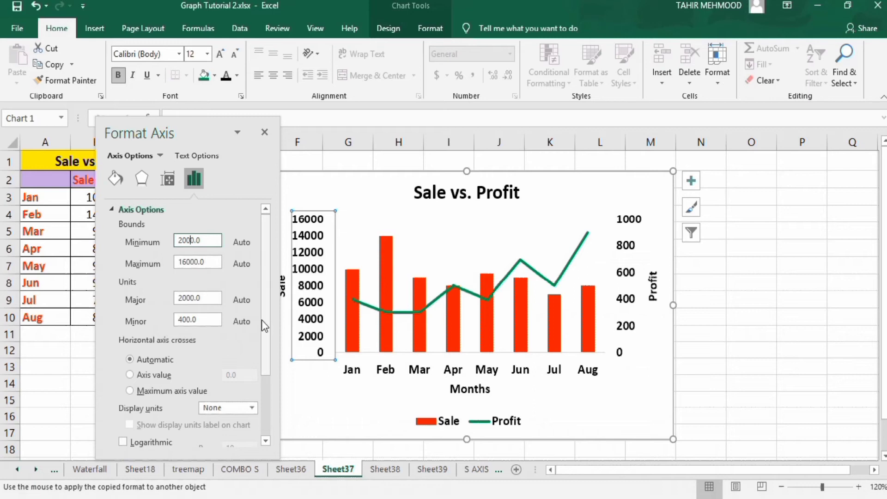
drag(264, 325, 265, 393)
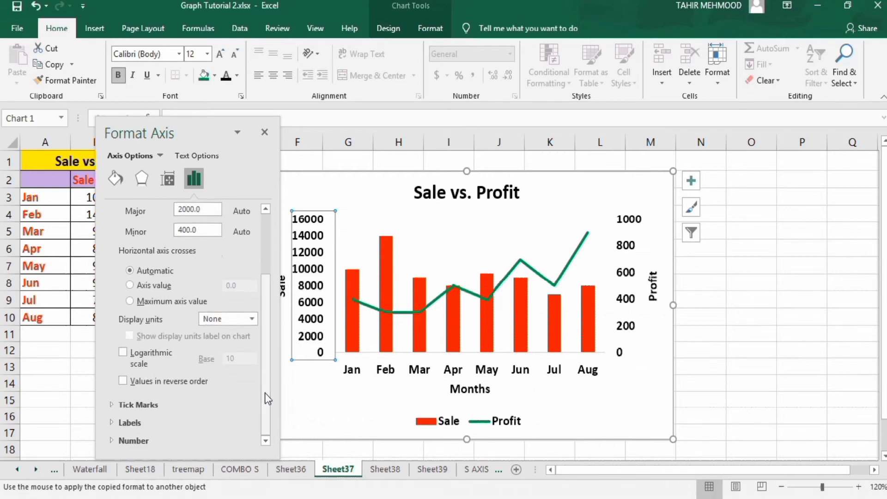
click(162, 401)
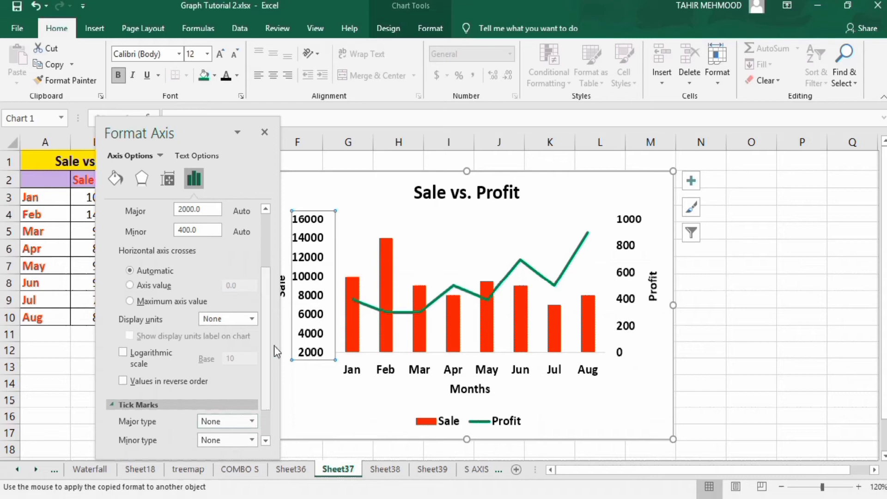
drag(264, 367, 266, 388)
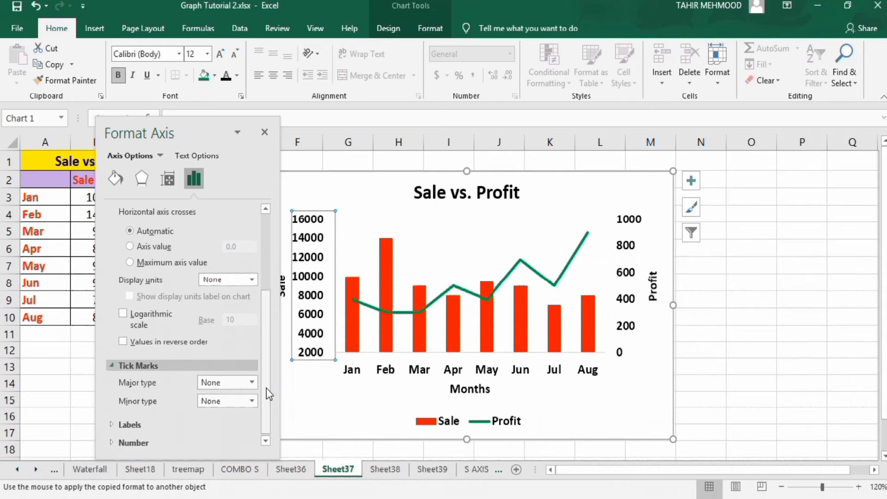
click(250, 383)
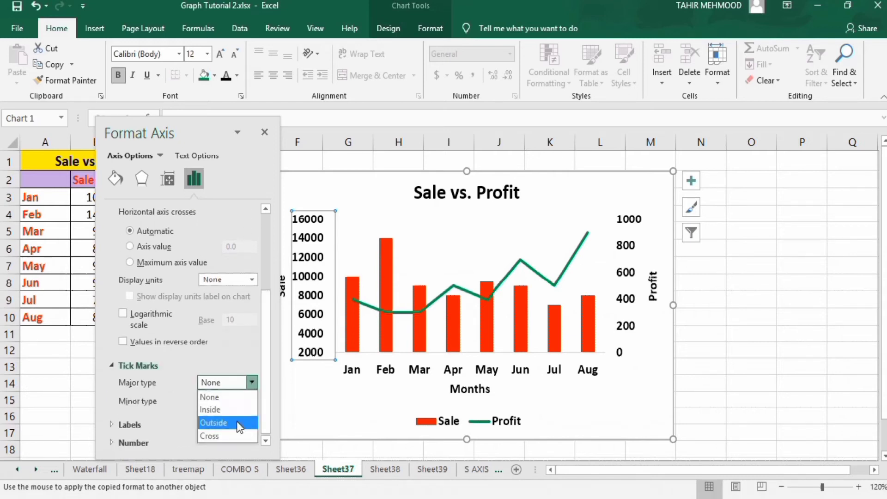
click(238, 423)
click(252, 401)
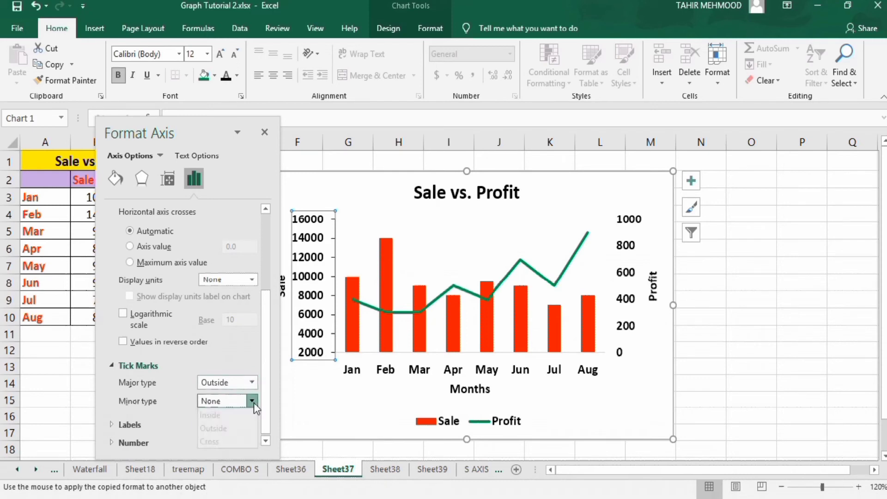
click(241, 441)
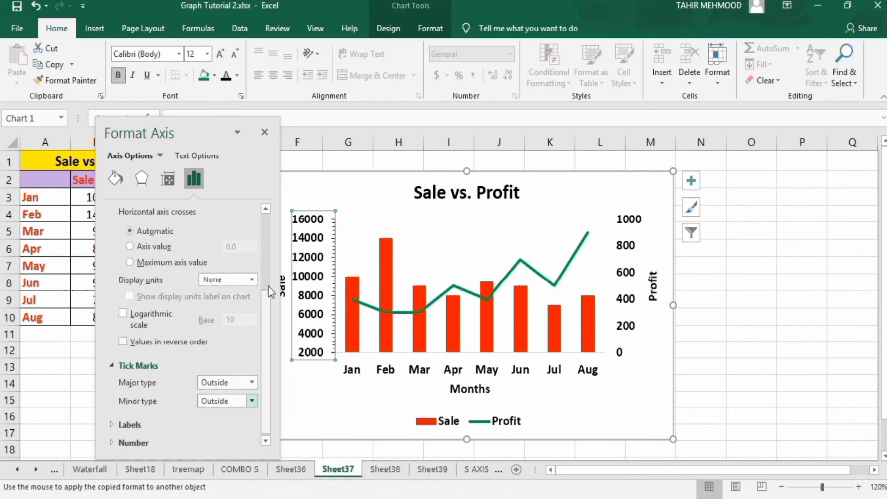
Step: Set the line width of the primary vertical axis to 1.5 pt
click(115, 178)
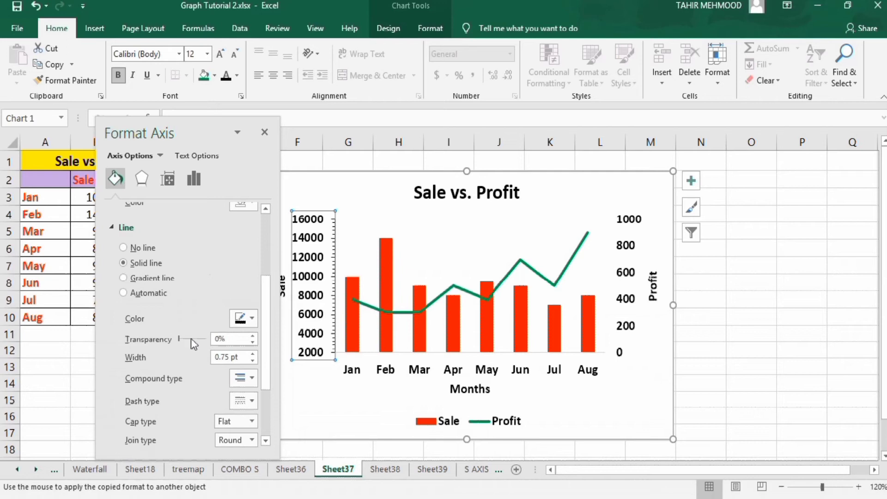
click(253, 353)
click(252, 353)
click(253, 354)
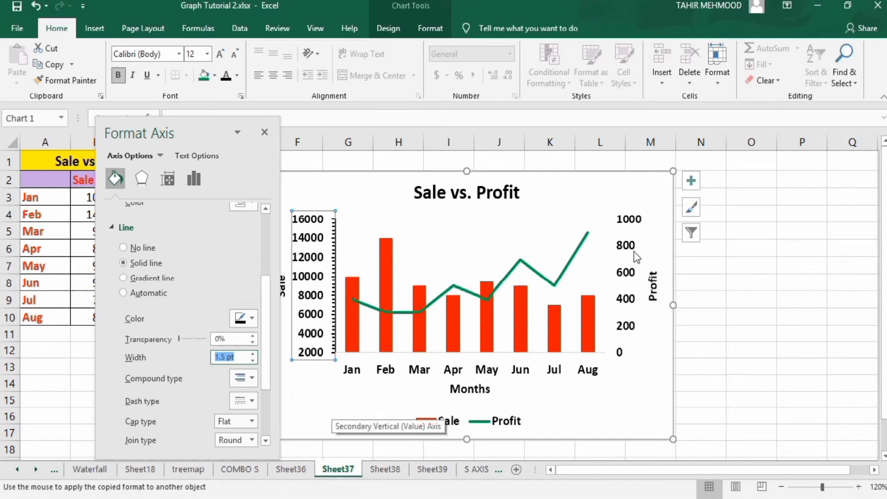
Step: Give the secondary vertical axis a solid black line with a width of 1.5 pt
click(612, 245)
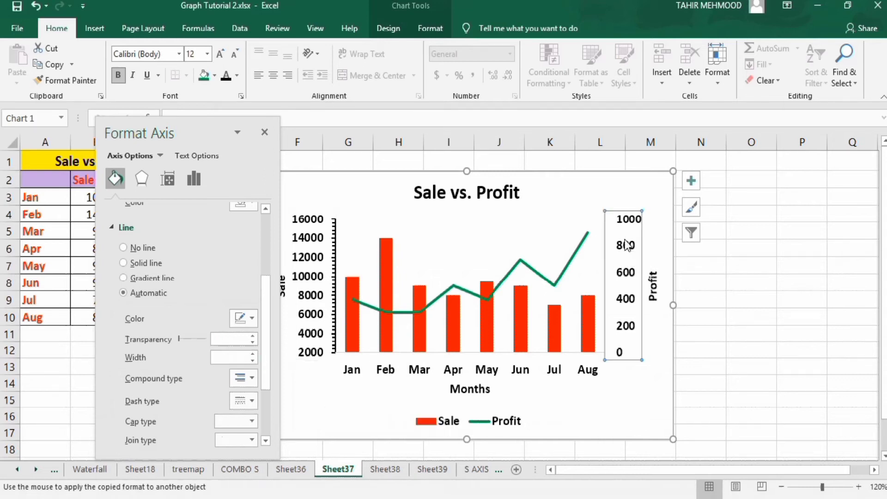
click(251, 317)
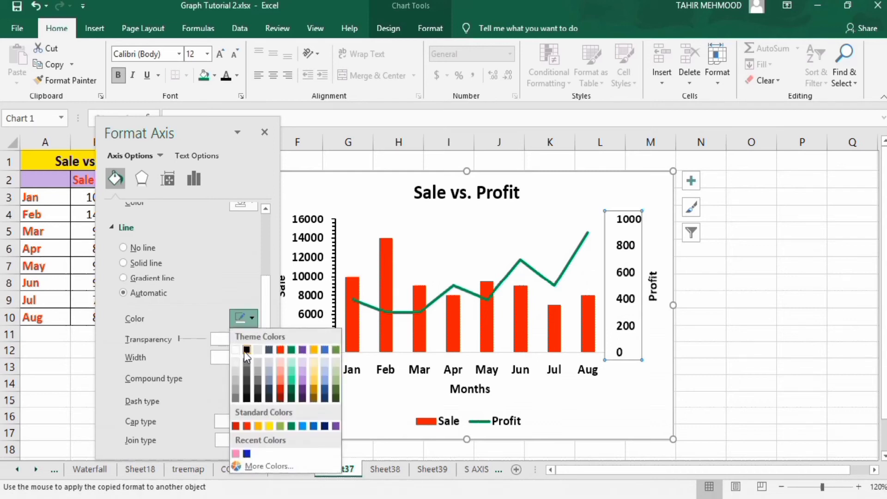
click(246, 350)
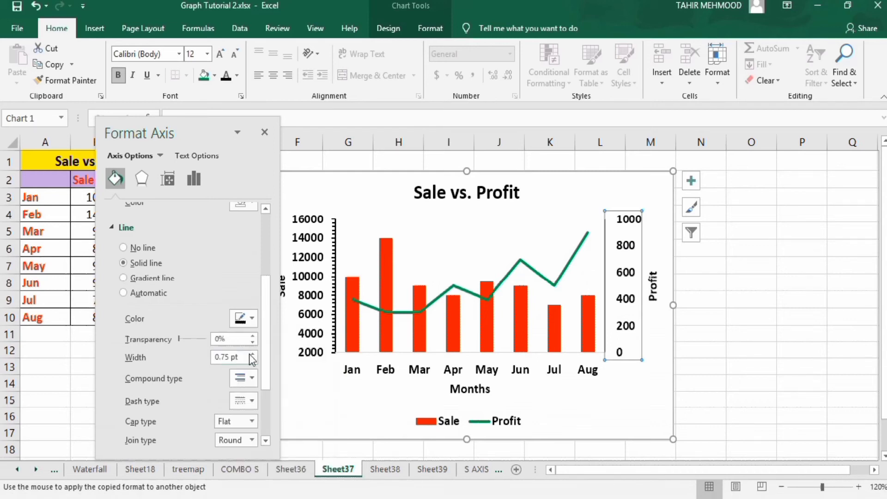
click(253, 354)
click(253, 353)
click(253, 353)
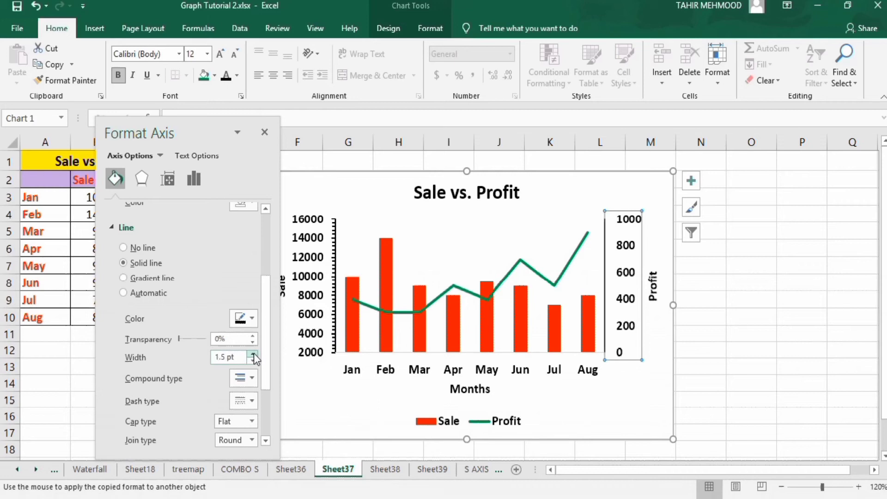
Step: Set the minimum bound of the secondary vertical axis to 200
click(197, 177)
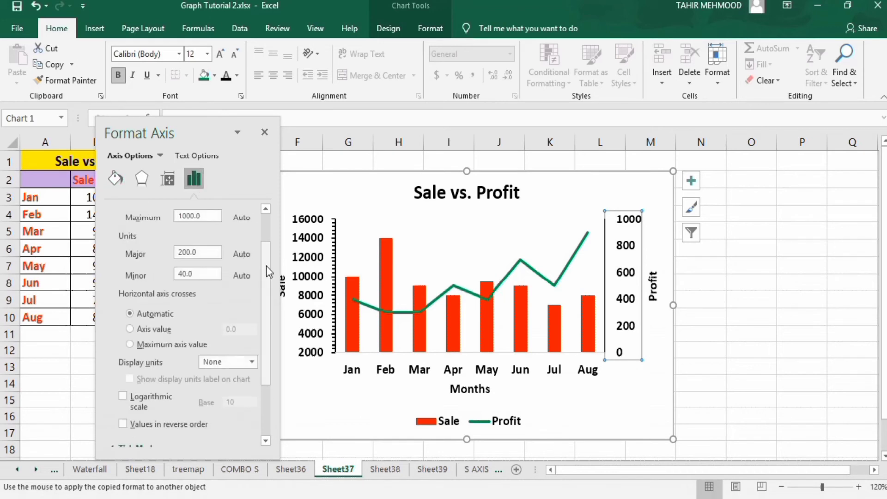
drag(266, 265, 266, 237)
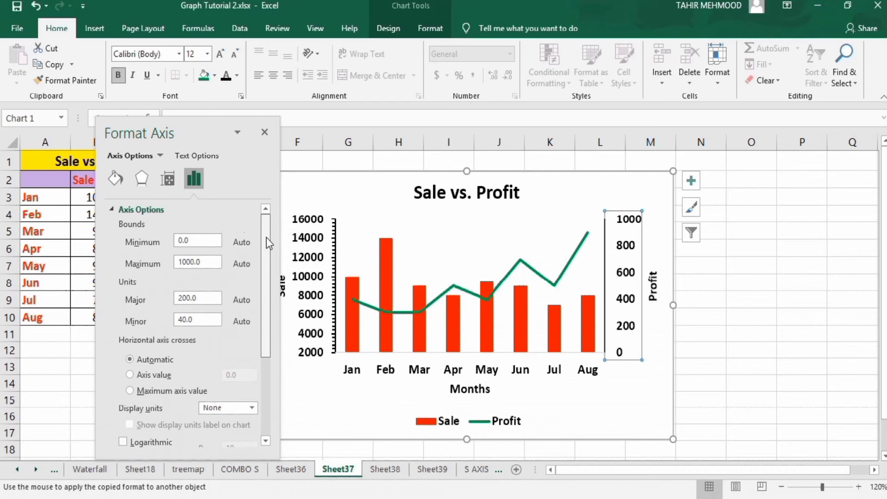
click(181, 239)
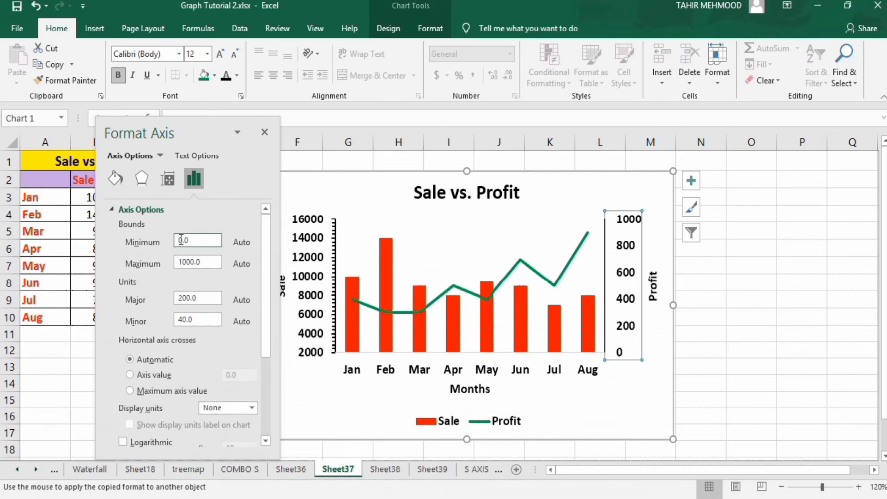
text(20)
Step: Set the major and minor tick marks of the secondary vertical axis to Outside
scroll(267, 267, down, 2)
scroll(267, 267, down, 6)
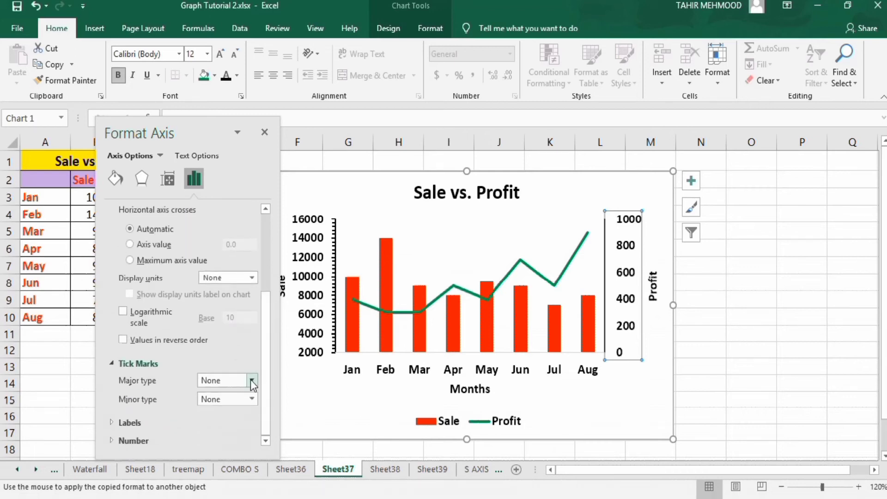
click(251, 379)
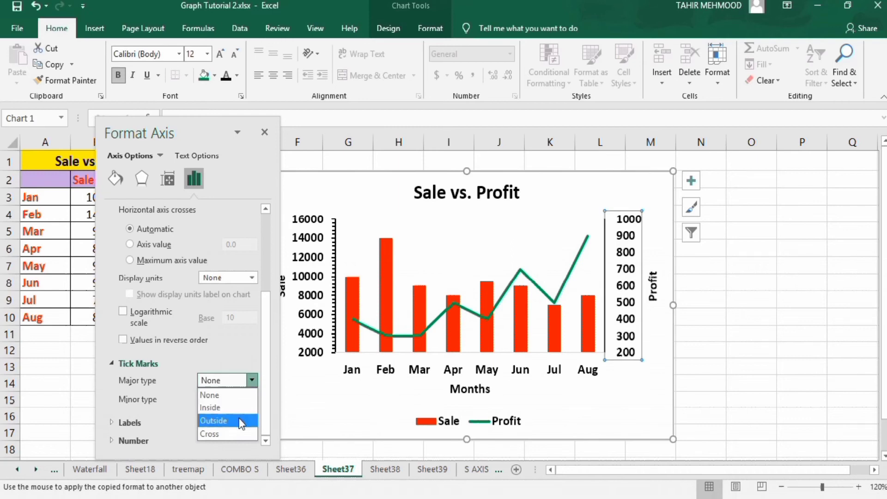
click(240, 422)
click(252, 400)
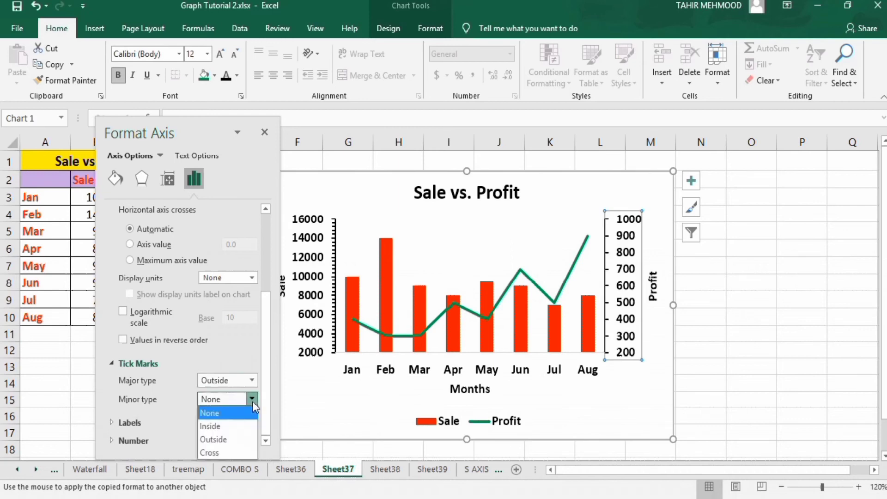
click(242, 439)
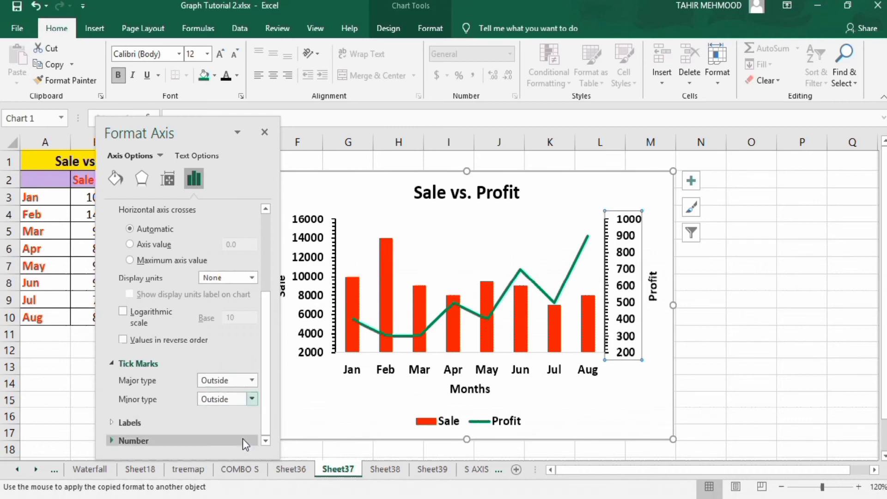
Step: Set the major and minor tick marks of the horizontal month axis to Outside
click(350, 371)
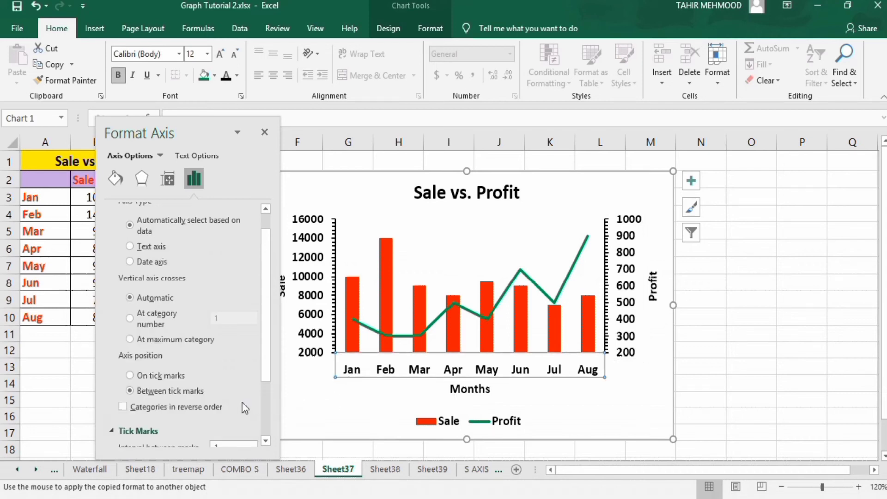
scroll(269, 291, up, 1)
scroll(269, 291, up, 1)
scroll(268, 304, down, 5)
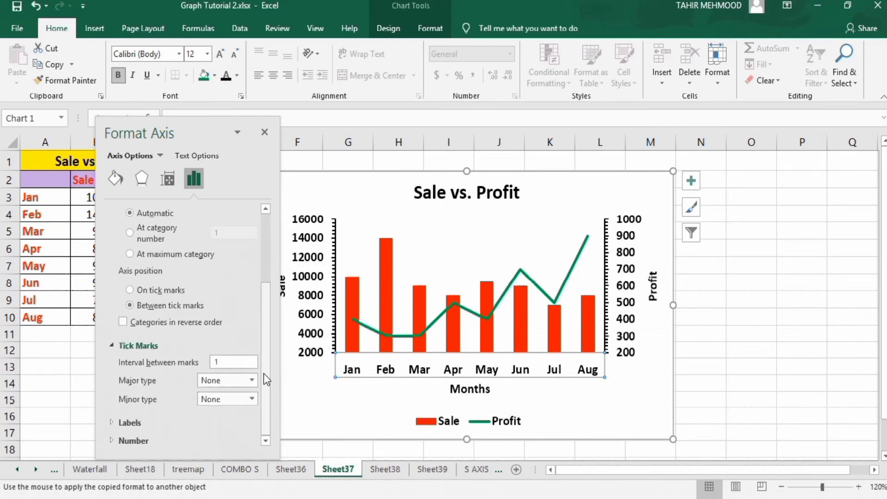
click(254, 380)
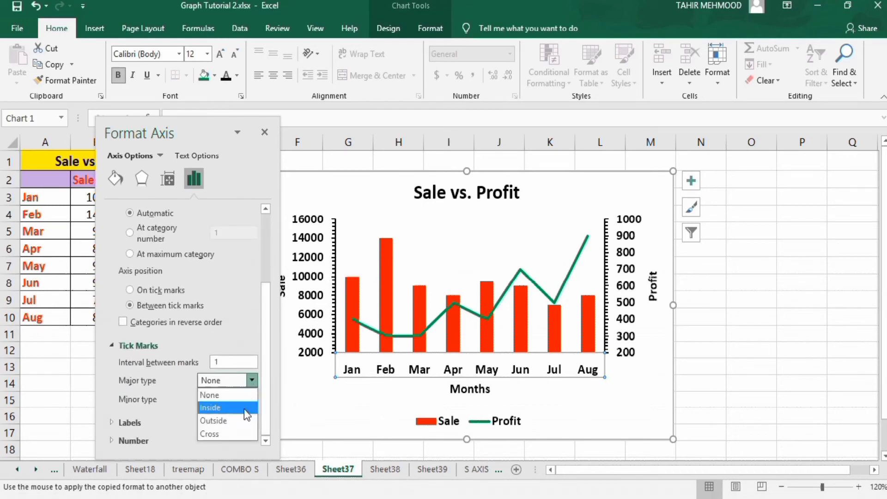
click(244, 418)
click(252, 399)
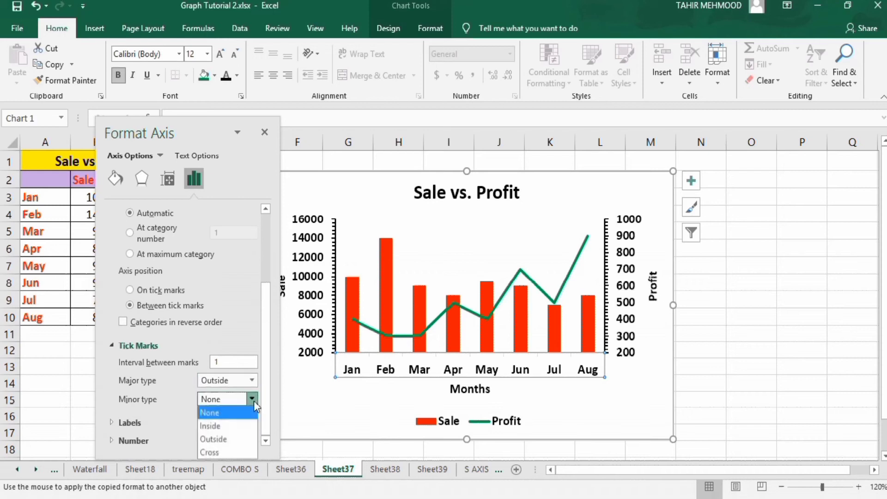
click(240, 439)
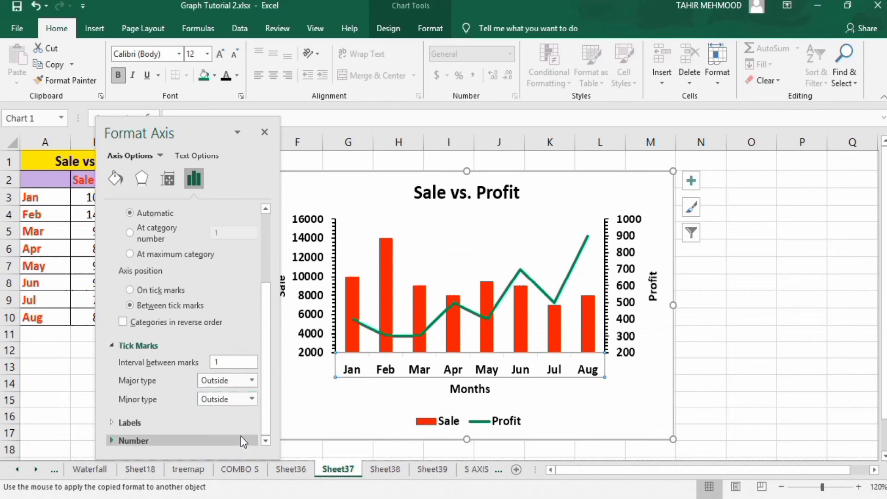
Step: Color the horizontal axis line black with a width of 1.5 pt, and close the axis formatting pane
click(116, 179)
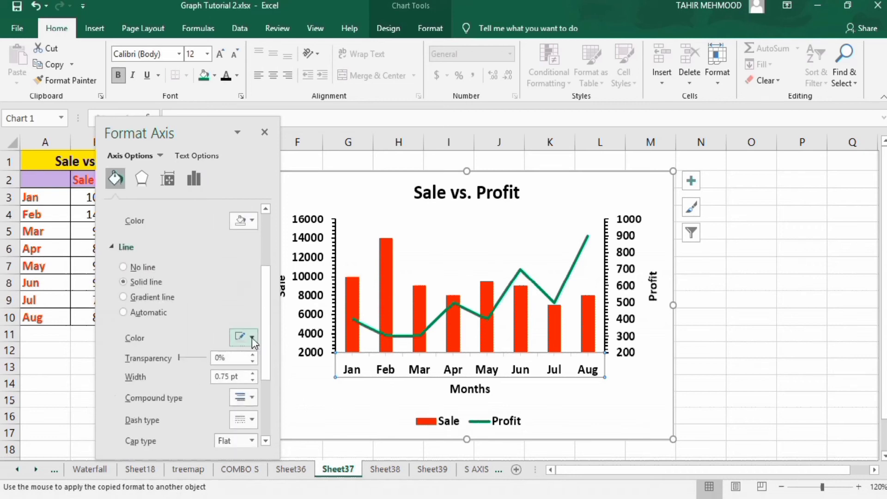
click(252, 338)
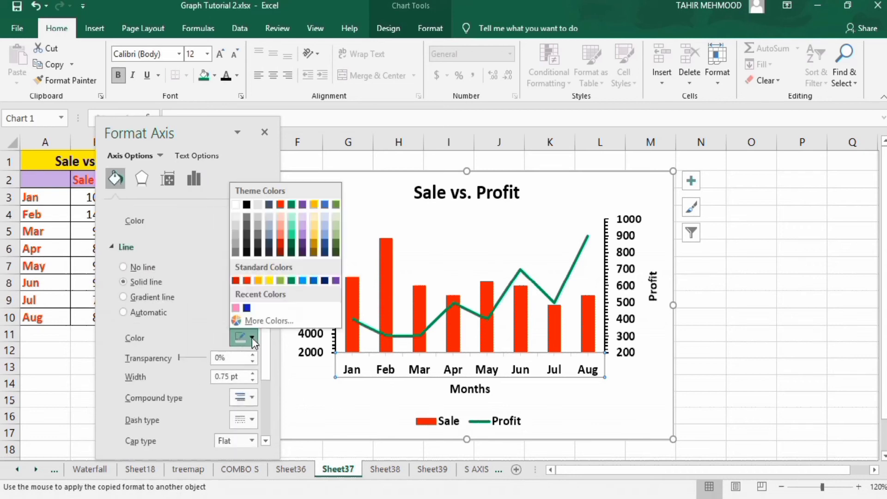
click(248, 209)
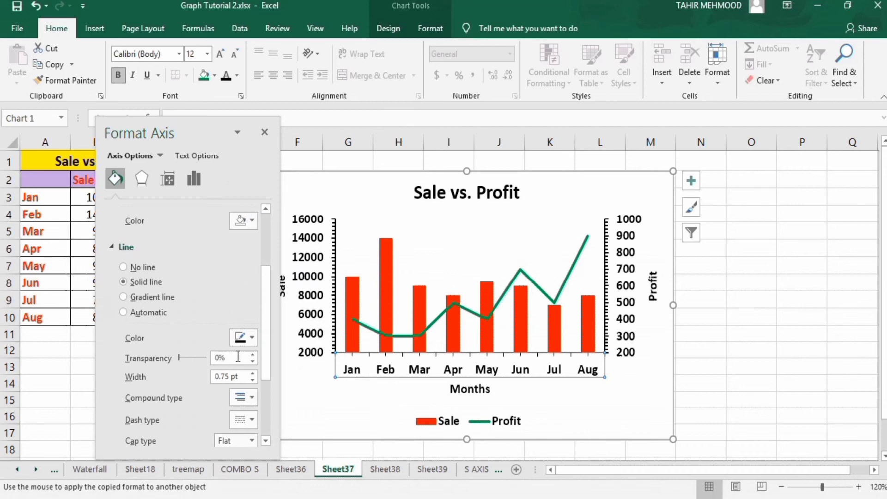
click(252, 373)
click(252, 372)
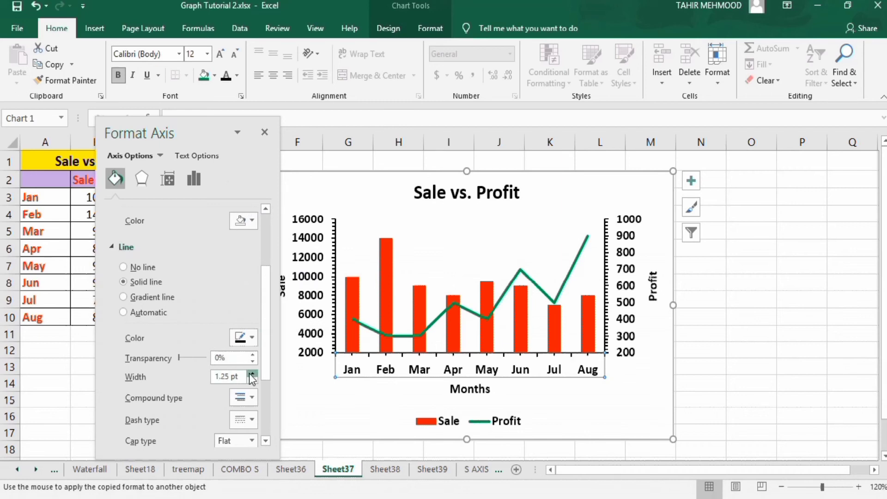
click(251, 374)
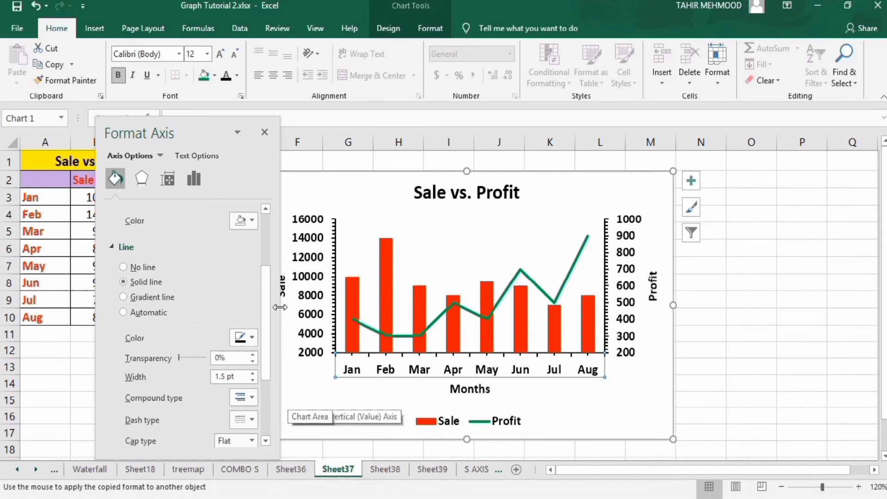
click(265, 132)
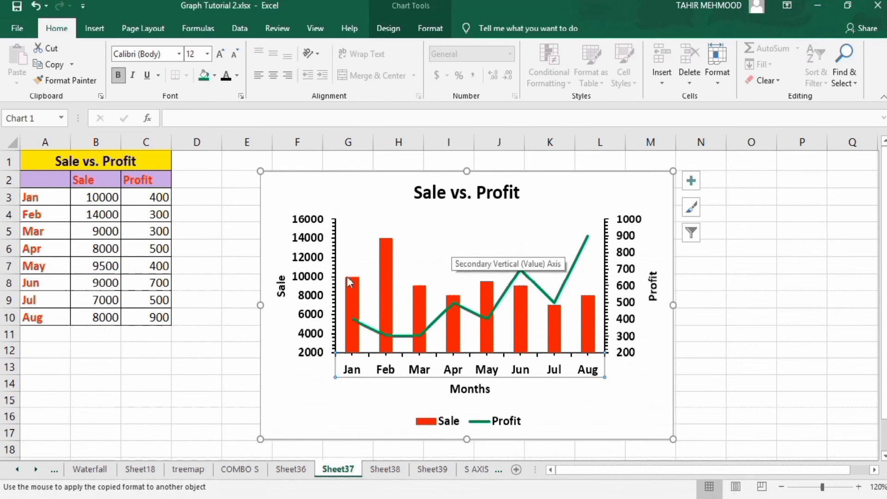
Step: Change the chart type of the Sale series from Clustered Column to Line
click(385, 274)
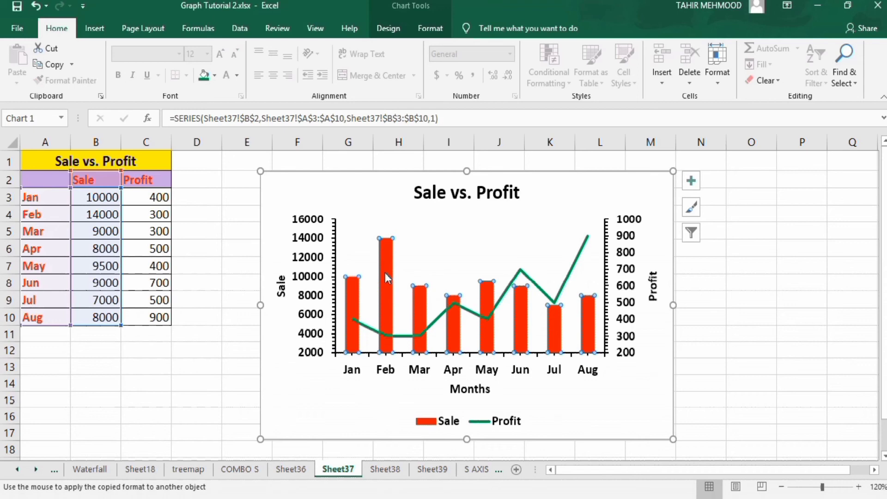
right_click(385, 276)
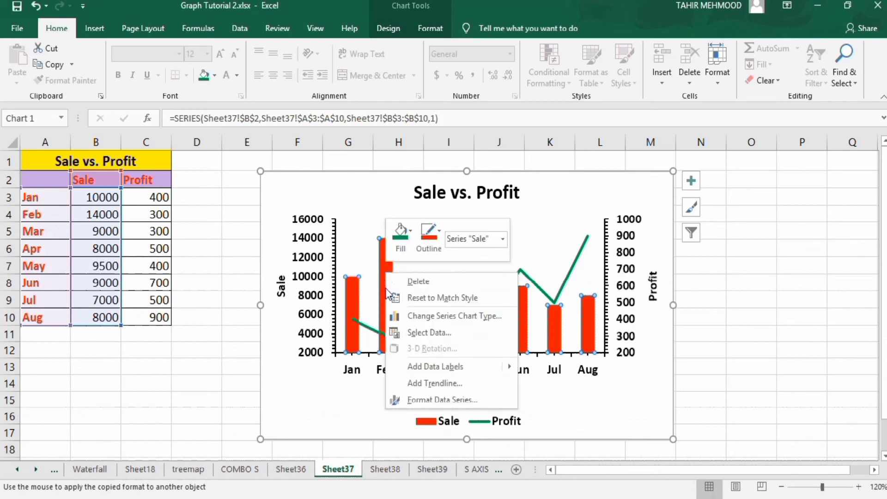
click(437, 317)
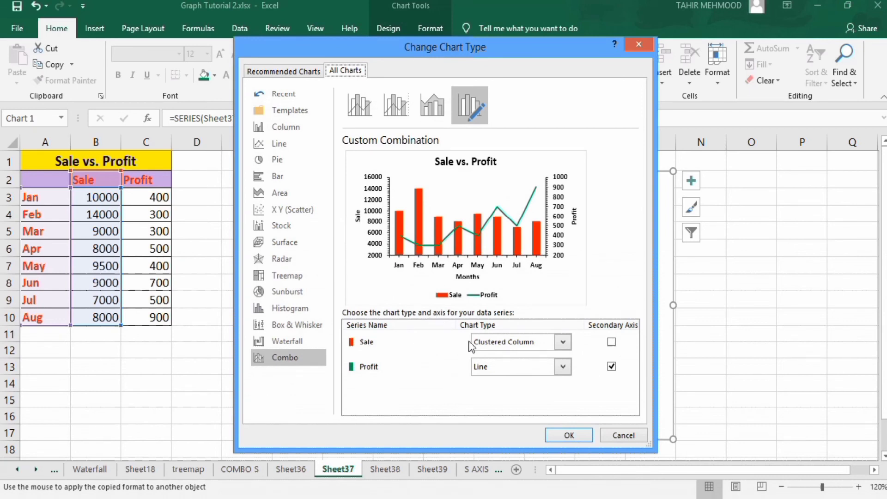
click(562, 342)
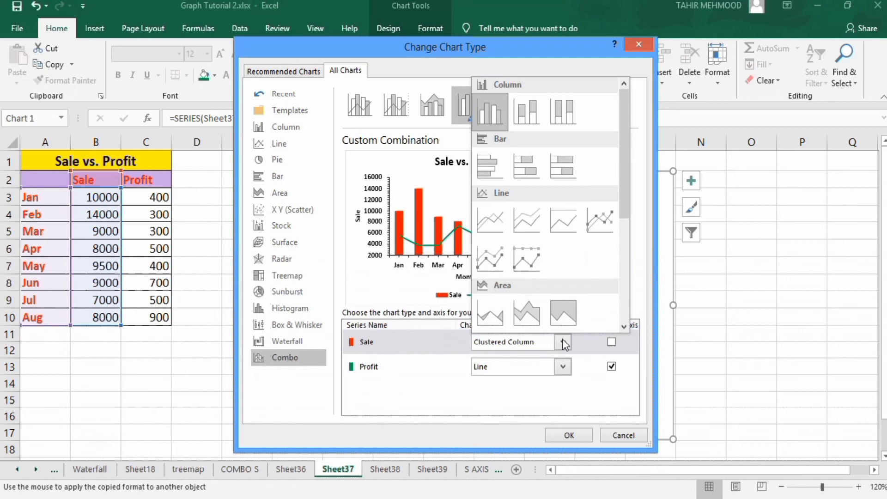
click(492, 220)
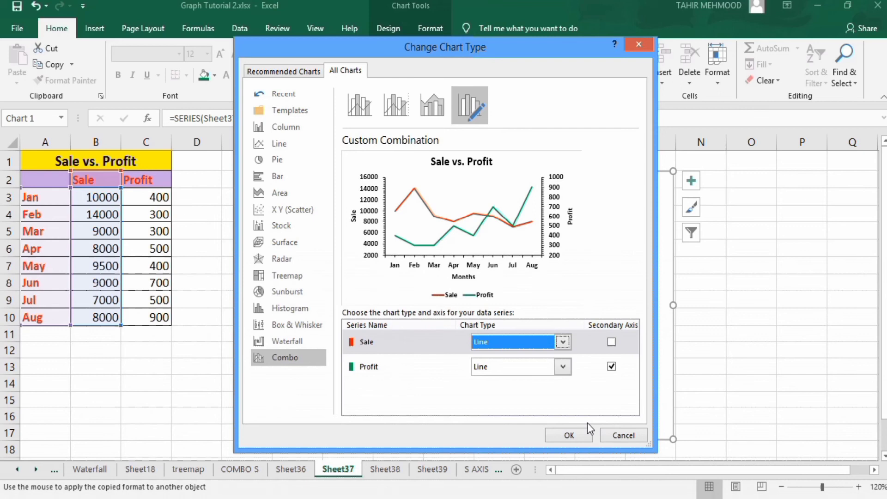
click(571, 435)
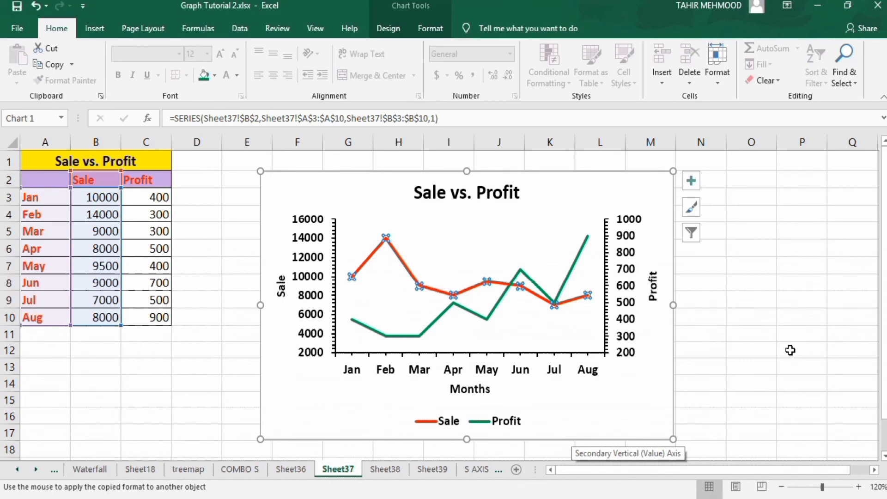
Step: Change the line color of the Profit series to the standard purple
click(442, 319)
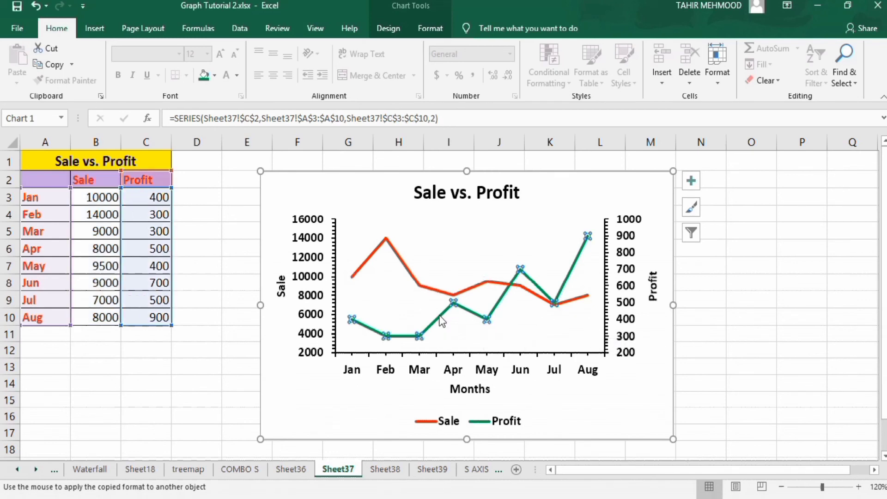
right_click(440, 316)
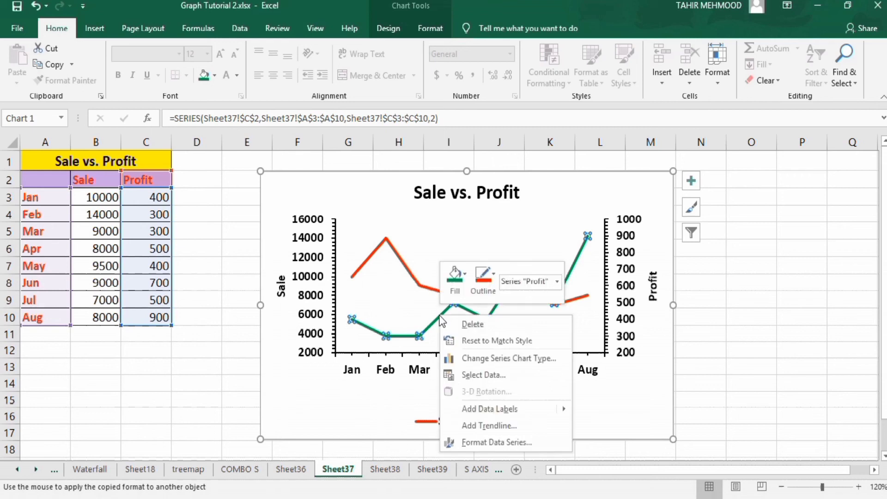
click(492, 442)
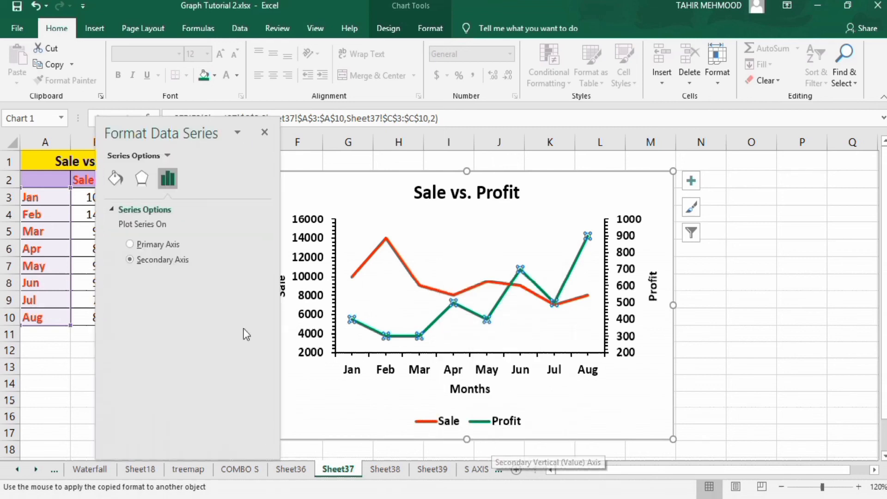
click(118, 180)
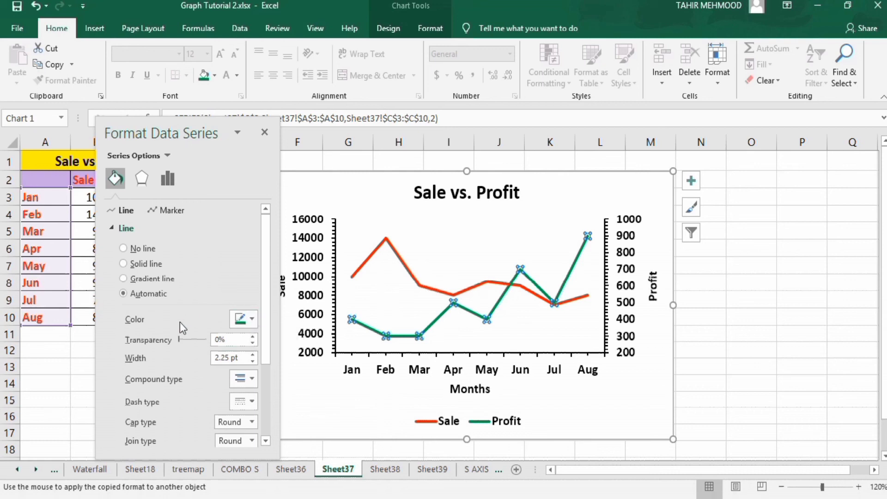
click(252, 320)
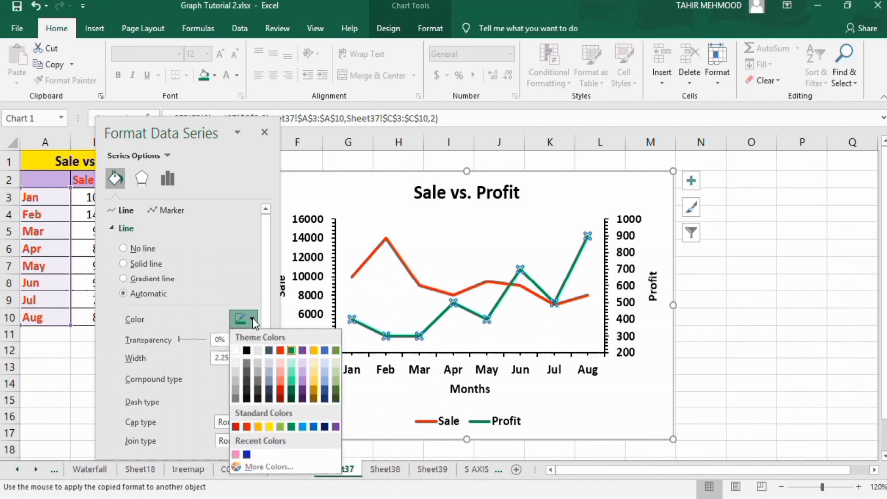
click(337, 426)
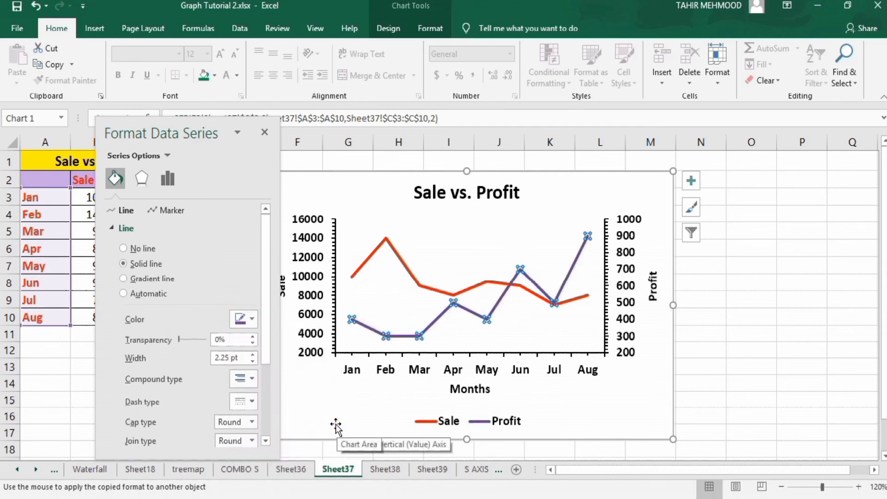
Step: Add built-in markers to the Profit series and set their type to the triangle
mouse_move(439, 320)
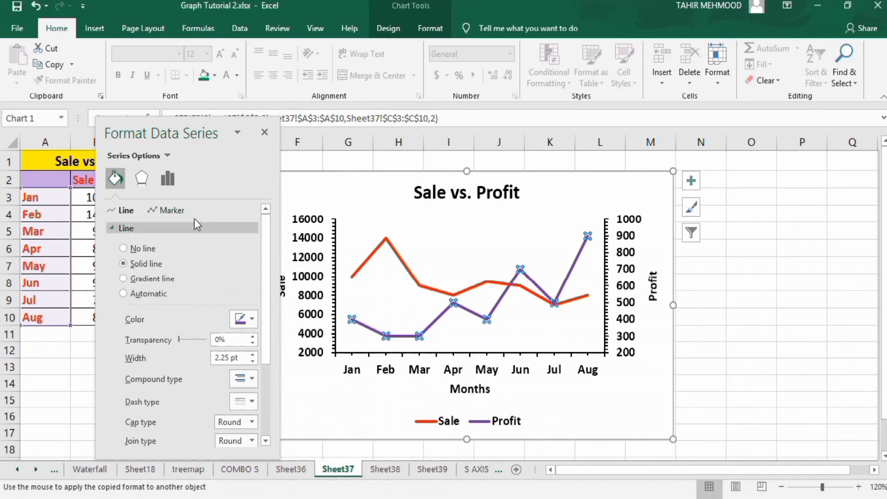
click(174, 211)
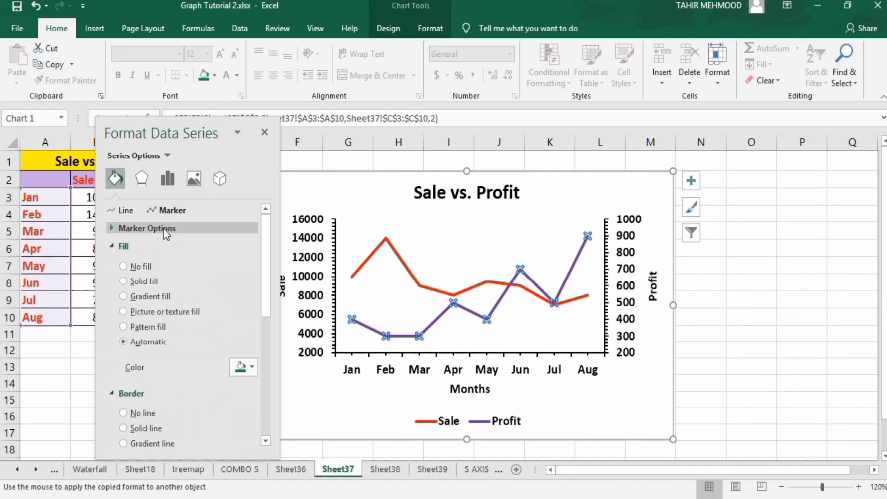
click(164, 228)
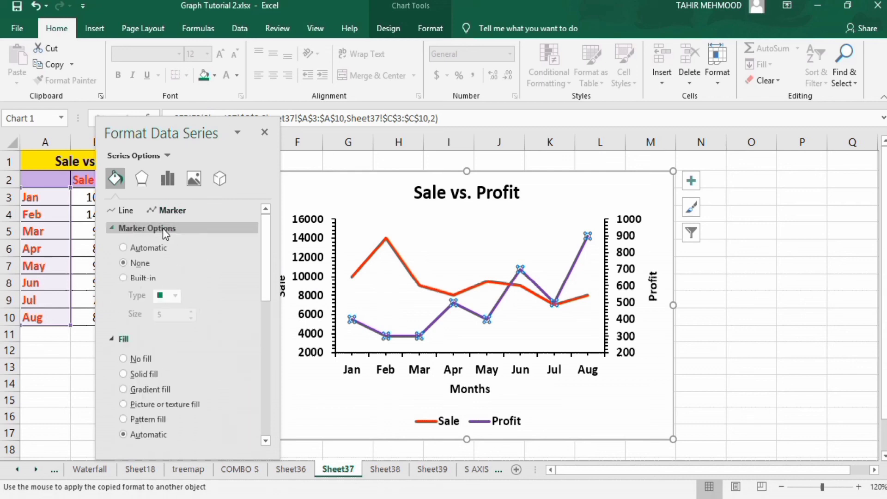
click(123, 277)
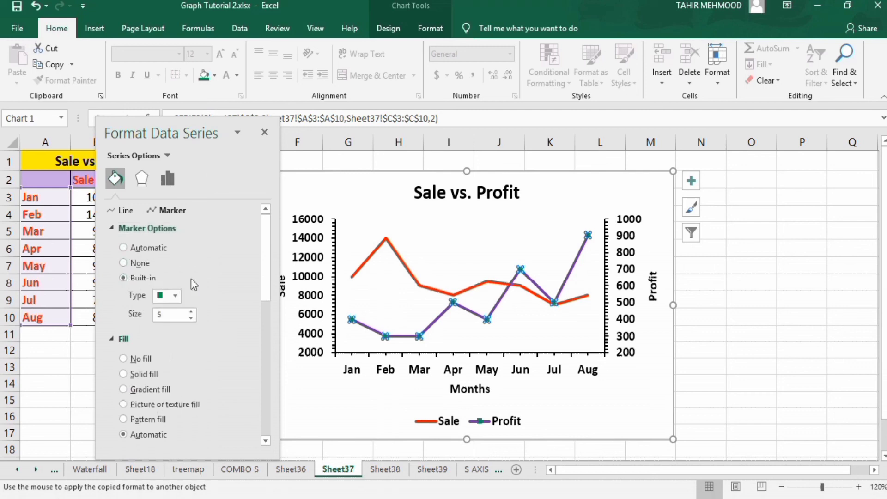
click(176, 298)
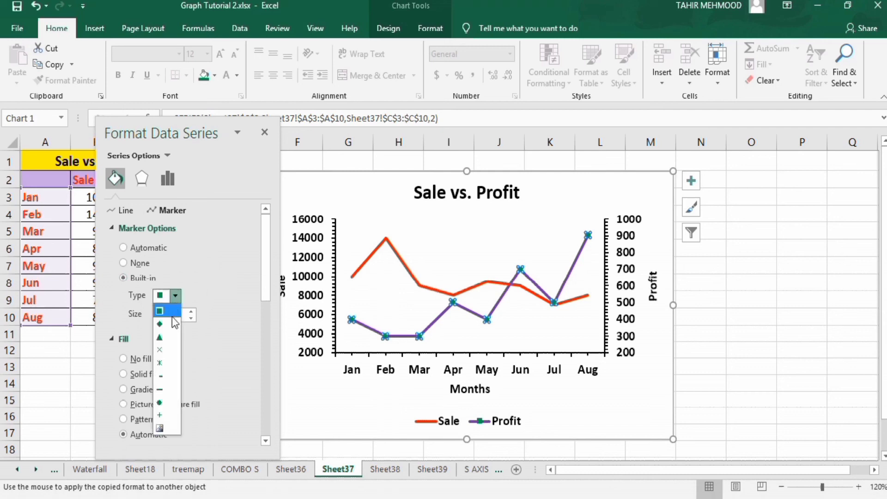
click(171, 337)
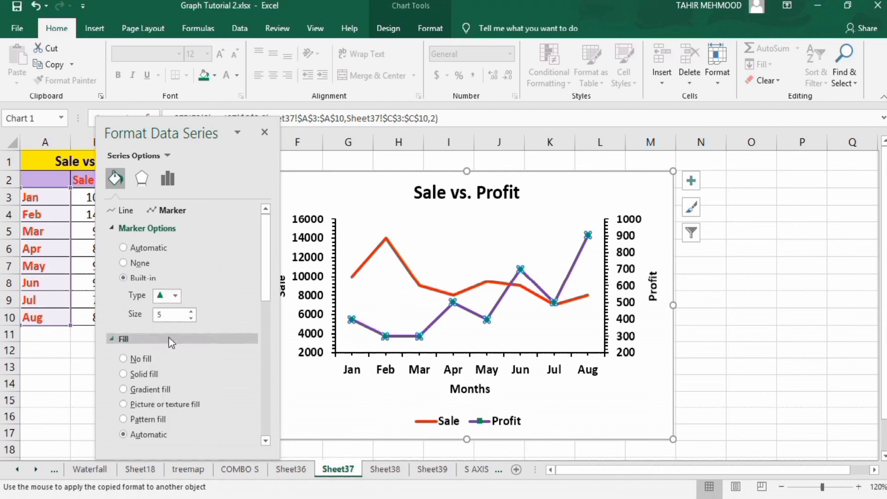
Step: Give the Profit series markers a solid fill in the standard purple
drag(268, 275, 267, 307)
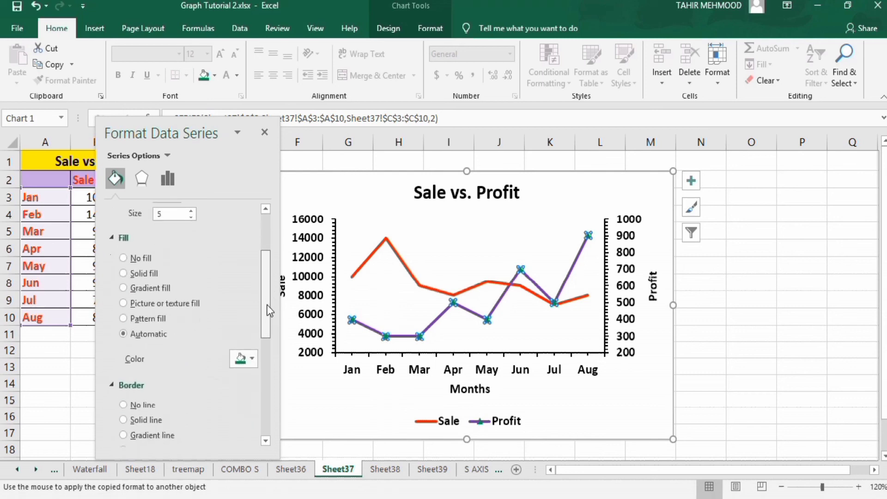
click(252, 357)
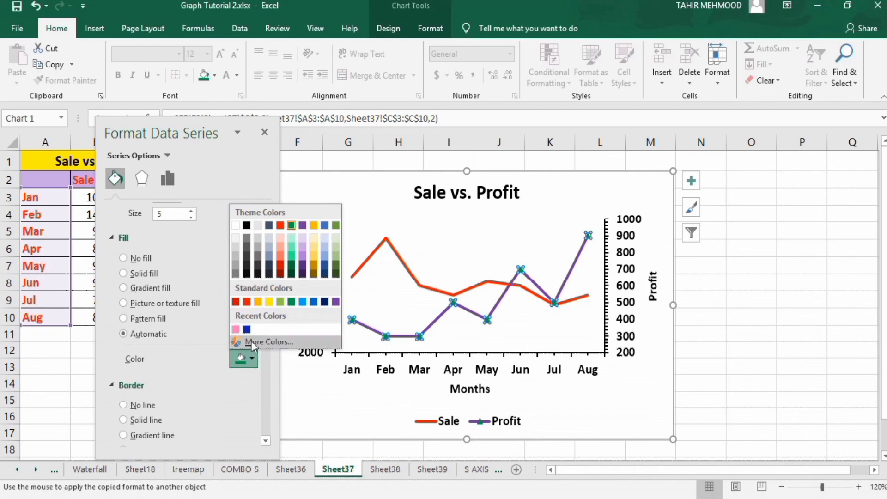
click(335, 302)
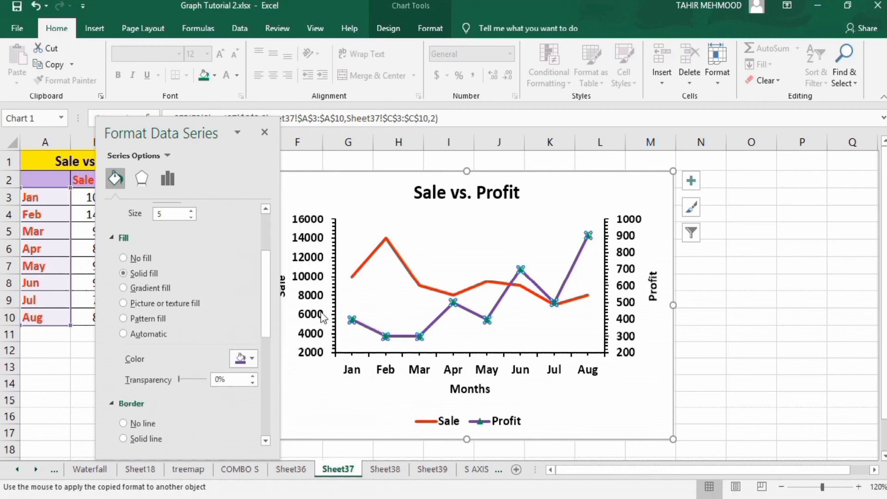
Step: Set the marker size of the Profit series to 7 and deselect the chart
drag(268, 308, 272, 340)
scroll(272, 342, down, 2)
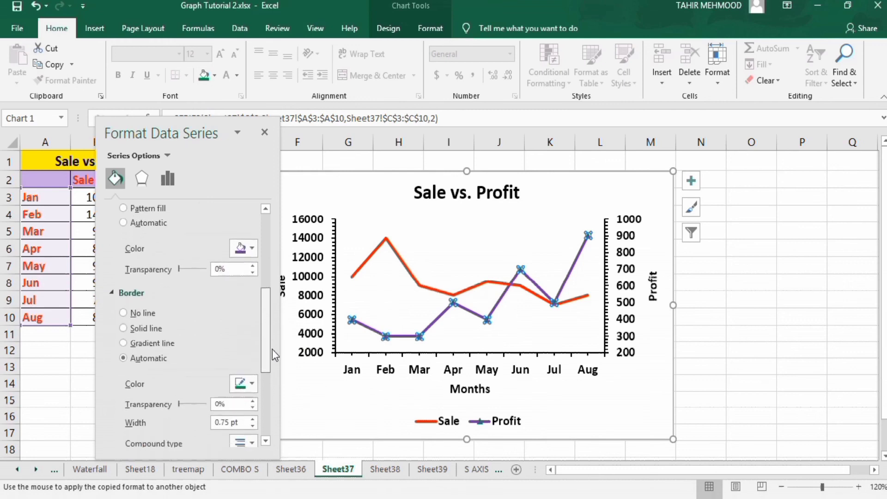
drag(262, 323, 265, 240)
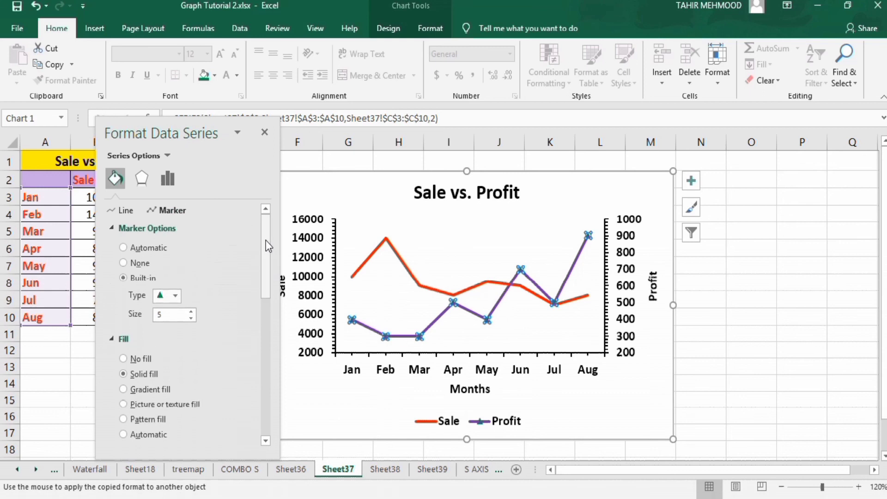
click(191, 311)
click(191, 312)
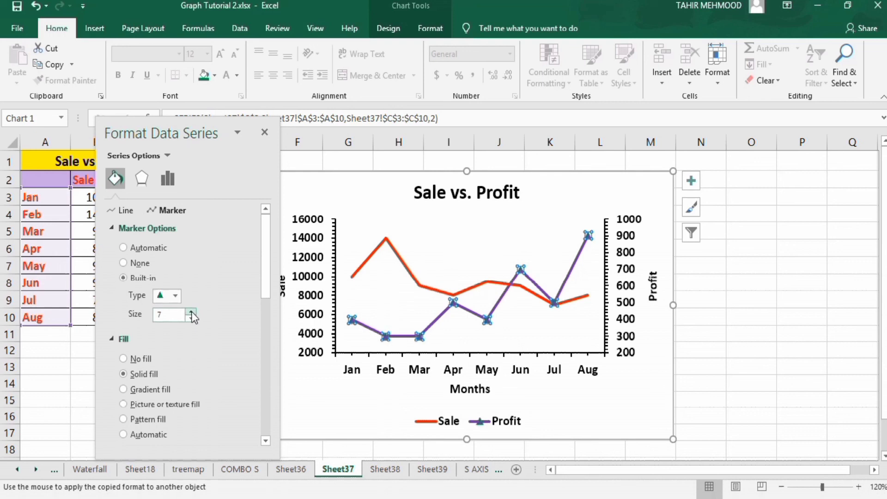
click(714, 358)
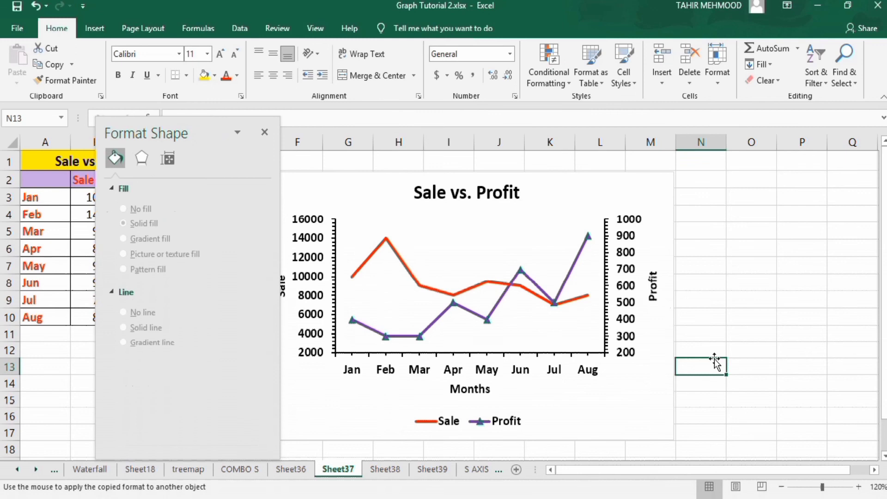
Step: Select the Profit series line in the chart again for further formatting
mouse_move(589, 237)
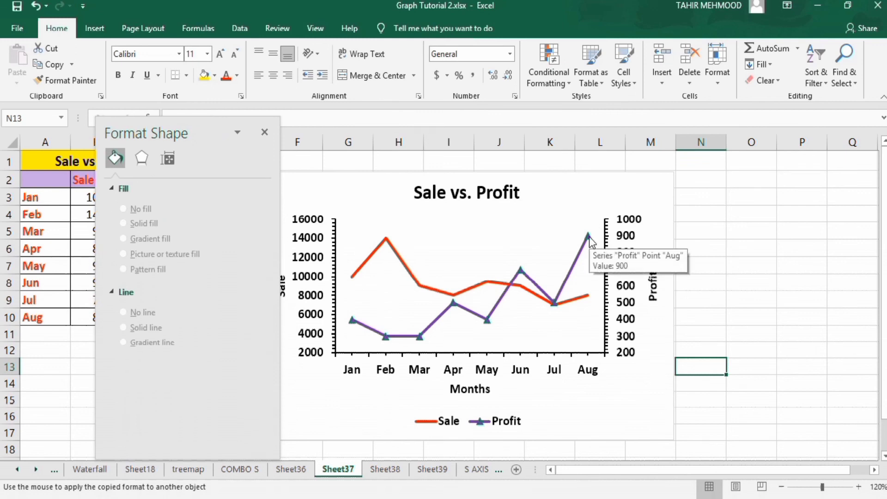
click(589, 237)
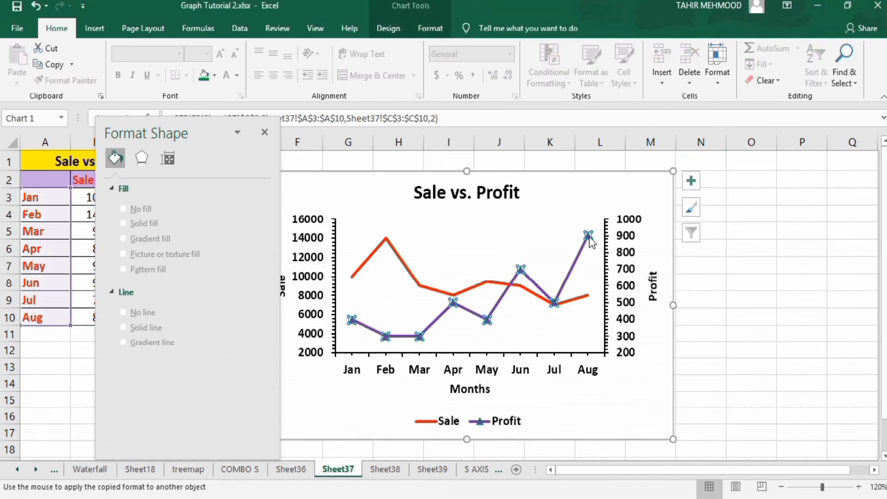